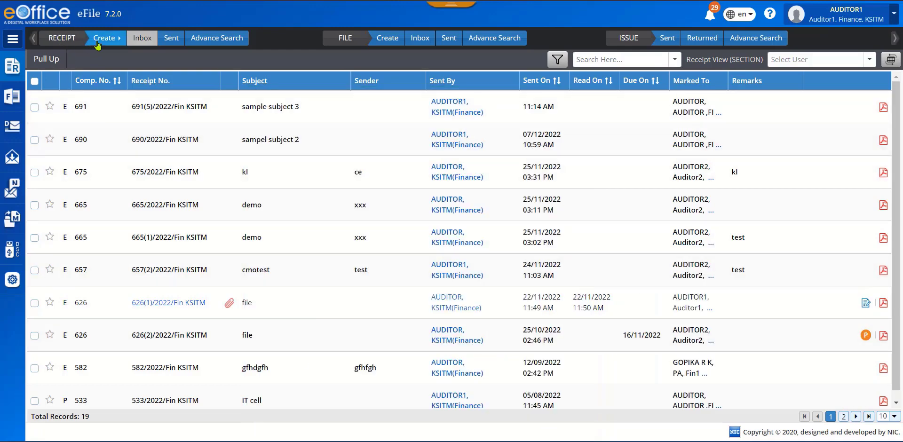
Compare the receipt inbox in the Self view with the Section view
left_click(870, 63)
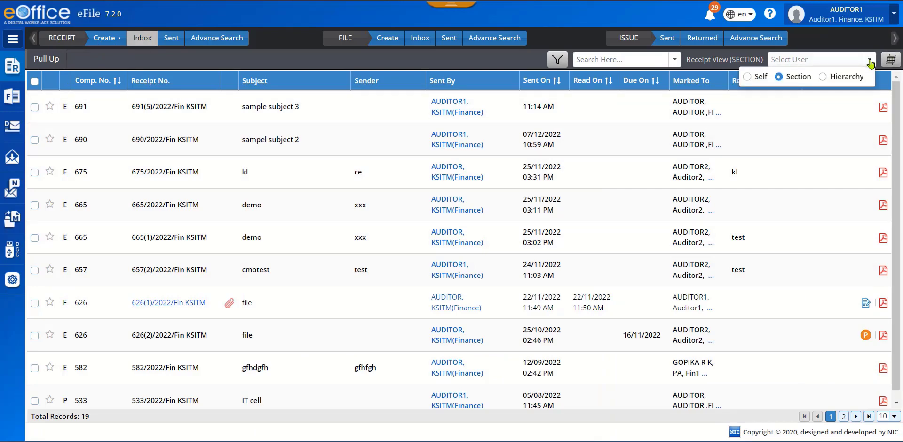
left_click(747, 78)
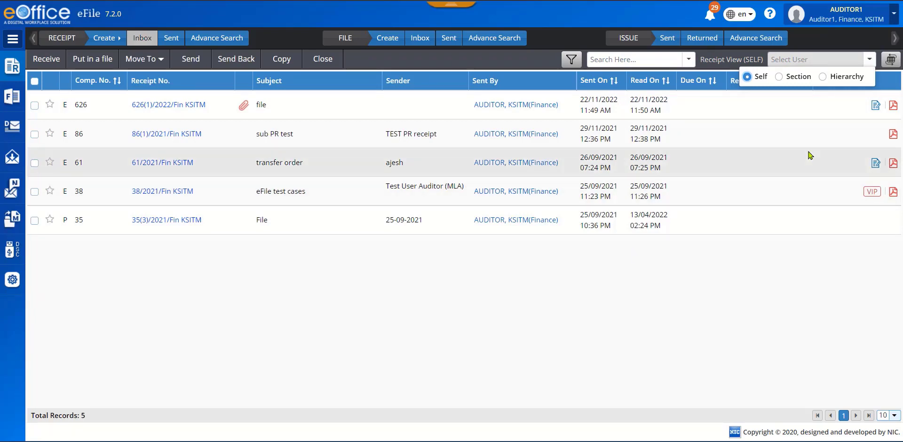
left_click(779, 77)
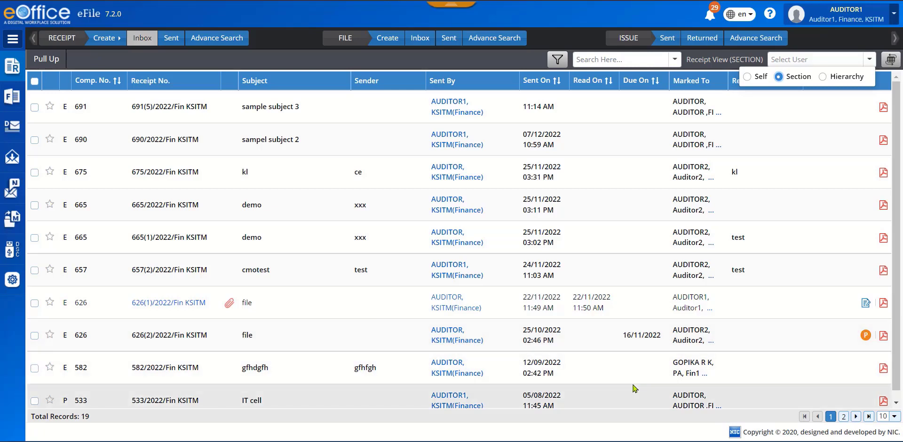
scroll(634, 389, "down", 1)
scroll(634, 388, "up", 1)
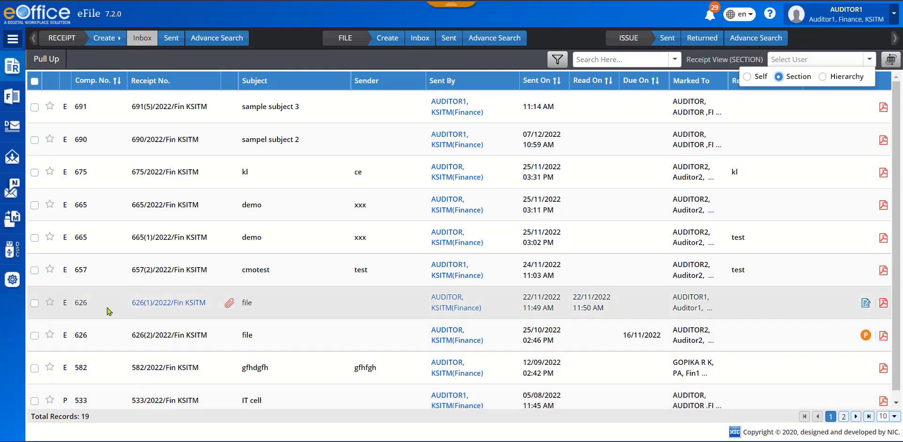
Display 50 records per page in the Section receipt inbox and look through the remaining receipts
left_click(895, 420)
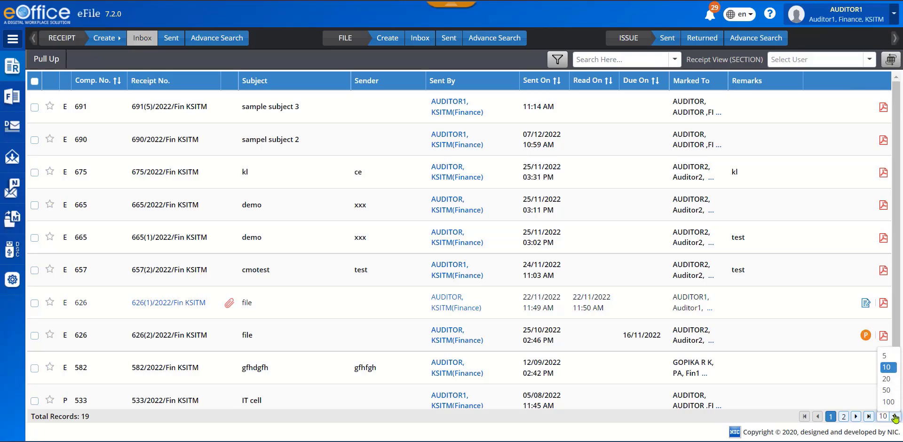
left_click(887, 390)
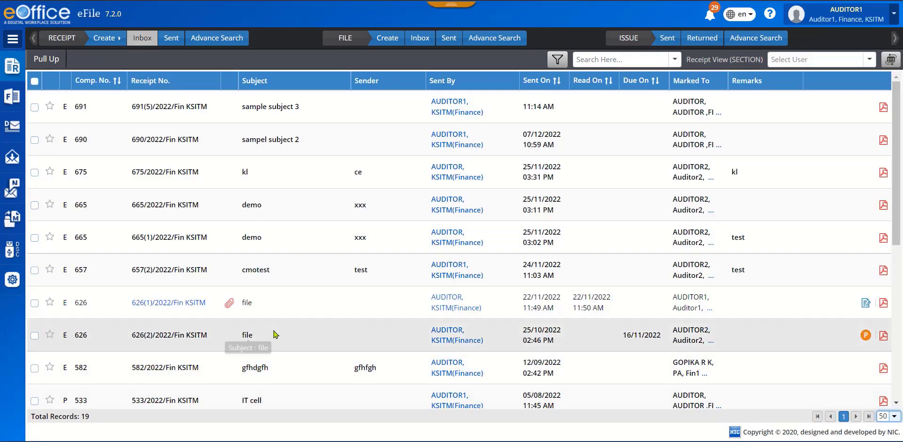
scroll(384, 324, "down", 7)
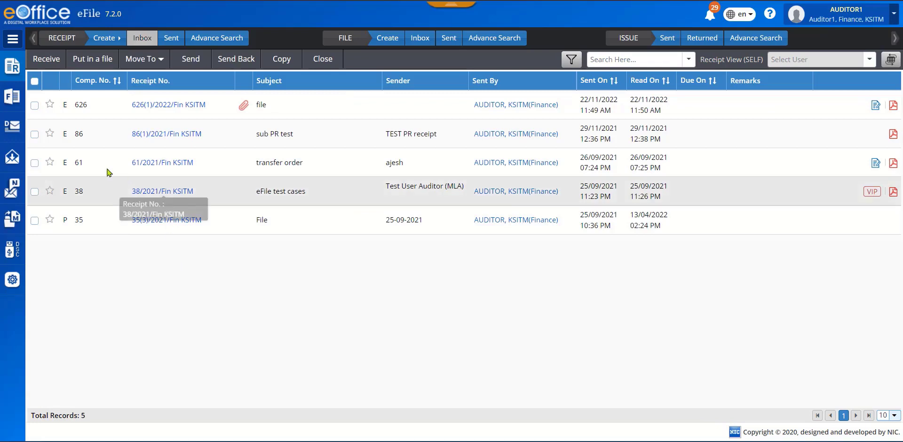
Start sending a receipt from the inbox and choose the KSITM-System Administration AMC (Sys Admin) as recipient by searching for "tem"
left_click(35, 107)
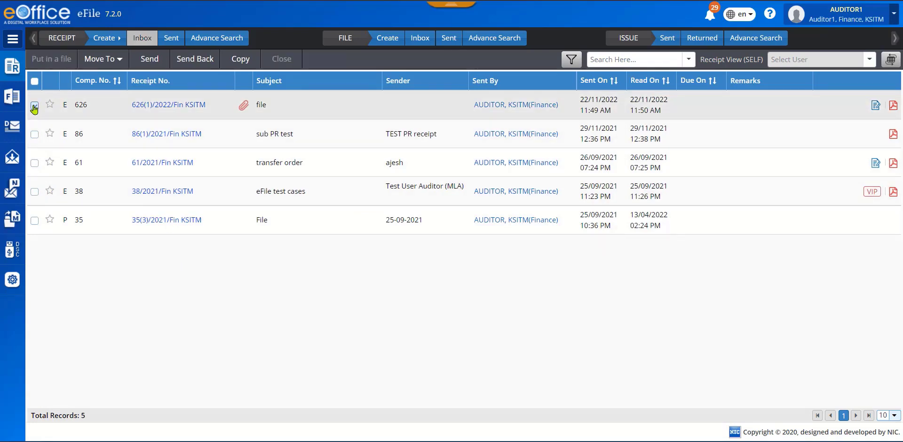
left_click(149, 61)
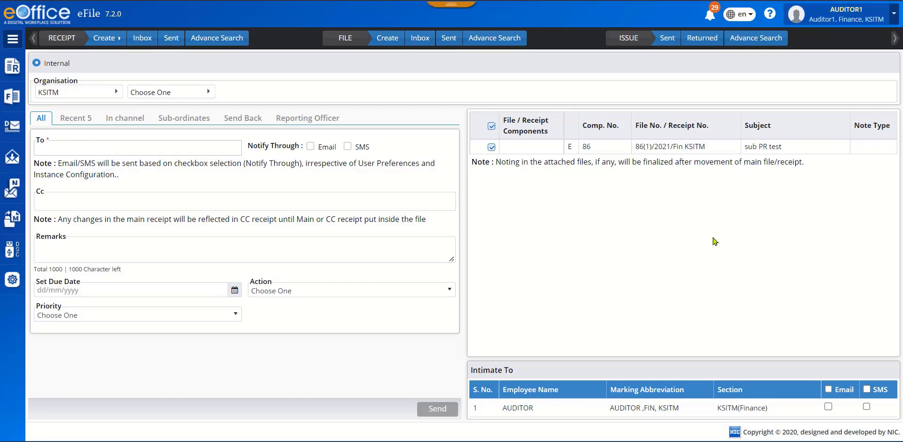
left_click(161, 149)
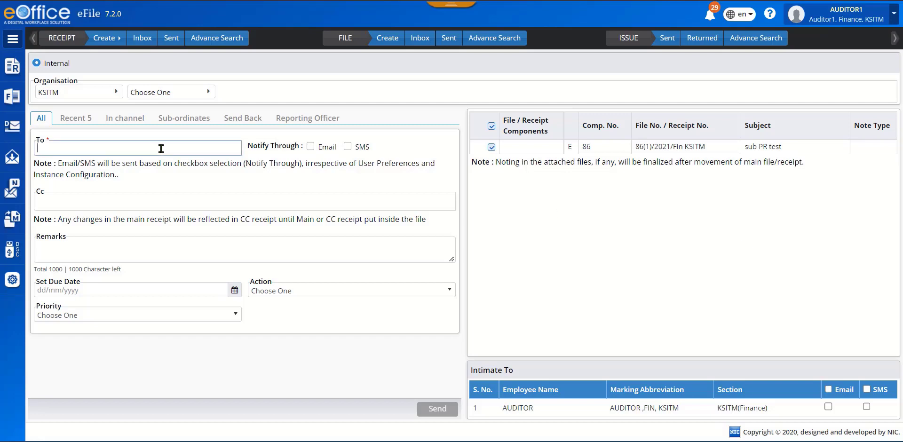
type("tem")
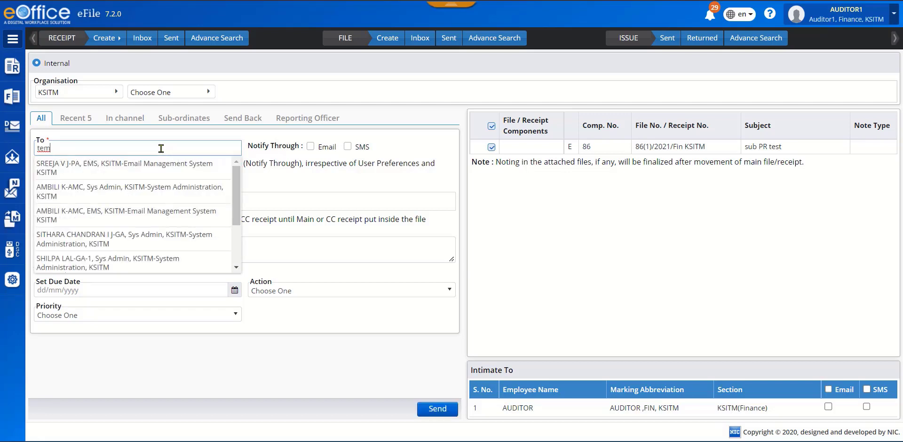
left_click(146, 190)
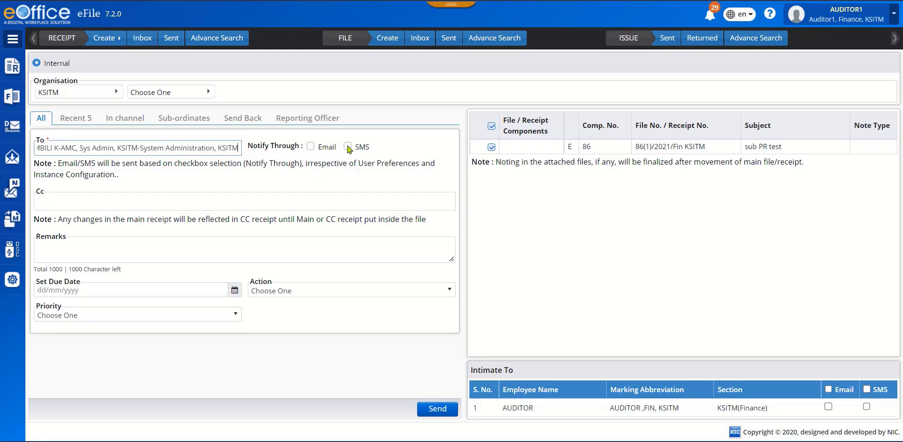
Enable Email notification for the main recipient and leave SMS notification off after trying it
left_click(310, 147)
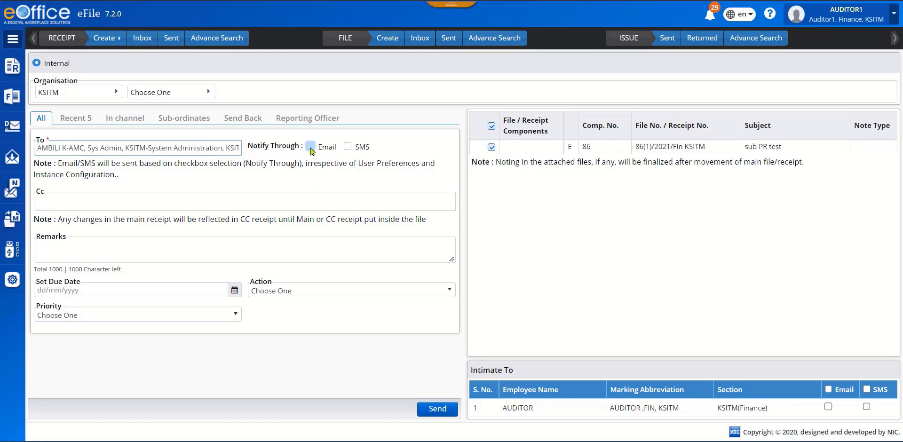
left_click(348, 150)
left_click(349, 150)
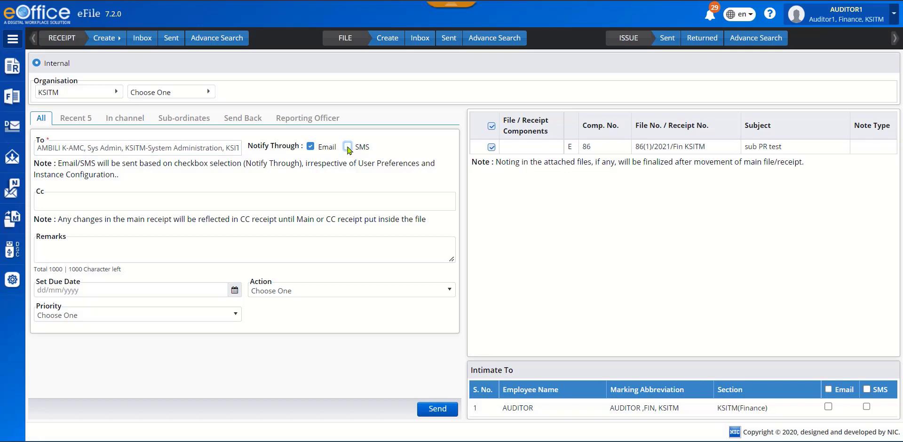
Try to find a Cc recipient with the search term "temp" and clear the entry
left_click(156, 200)
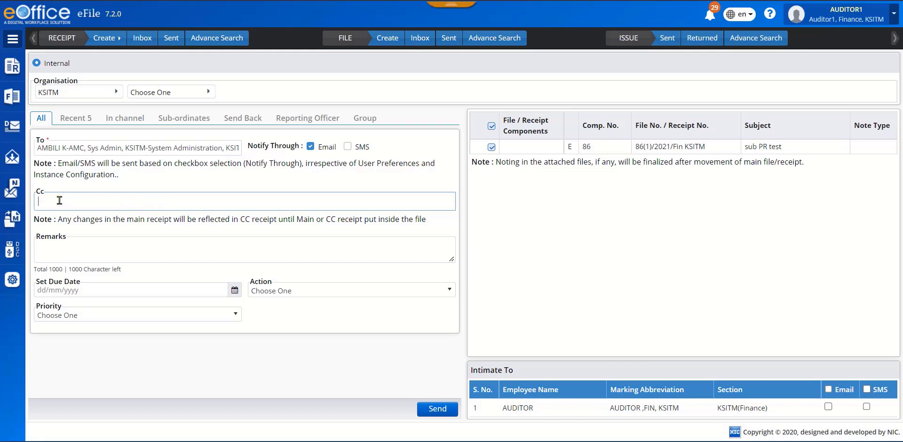
type("temp")
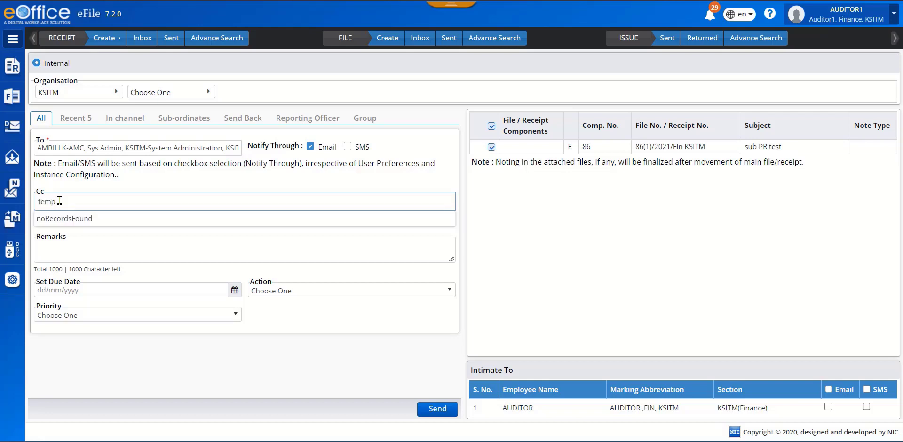
key("BackSpace")
key("BackSpace")
key("BackSpace")
key("BackSpace")
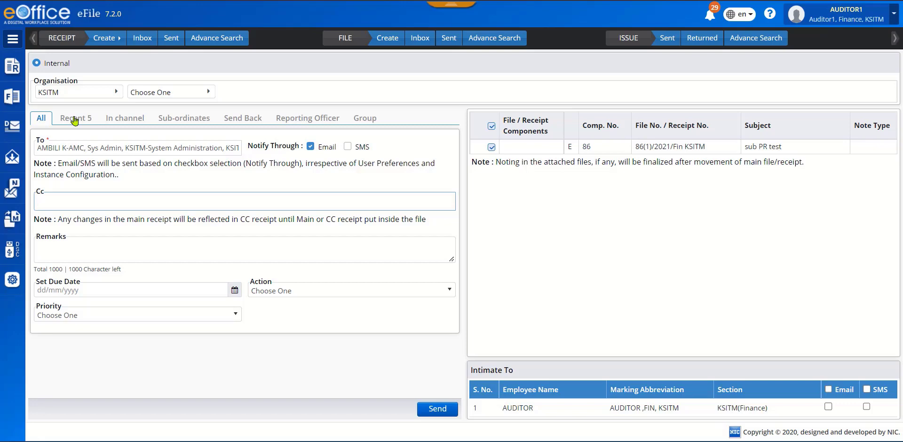
Check the Recent 5, In channel and Sub-ordinates recipients, and include AUDITOR of KSITM(Finance) in Cc from the Send Back recipients
left_click(75, 120)
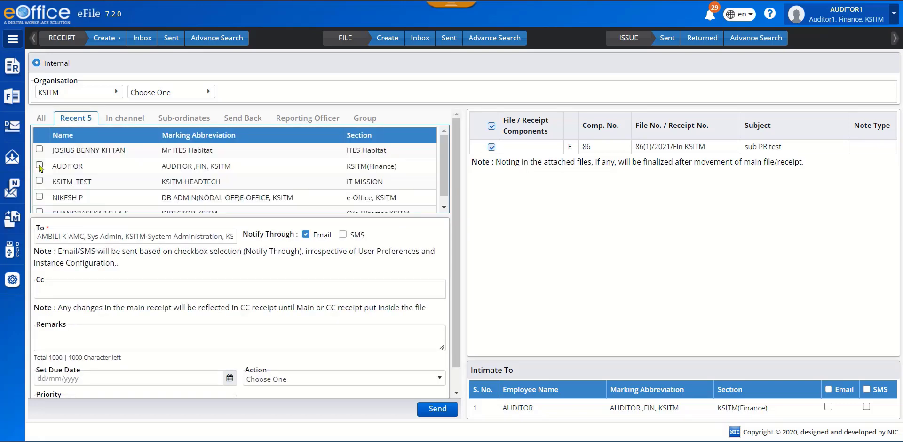
left_click(117, 120)
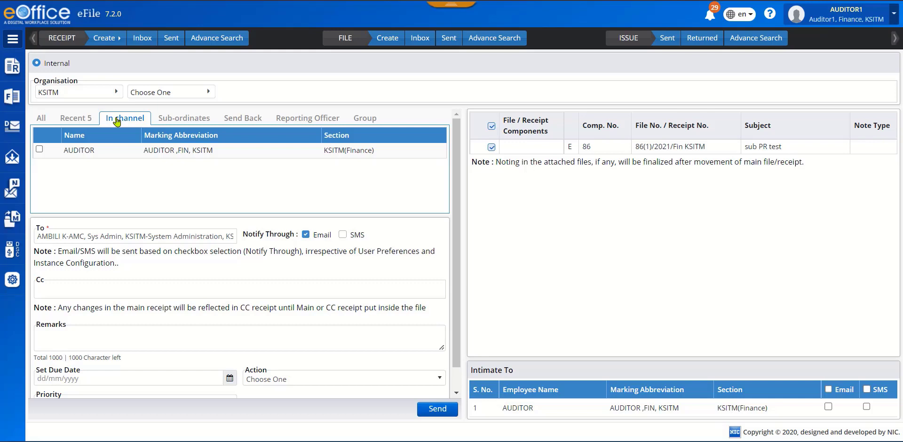
left_click(175, 121)
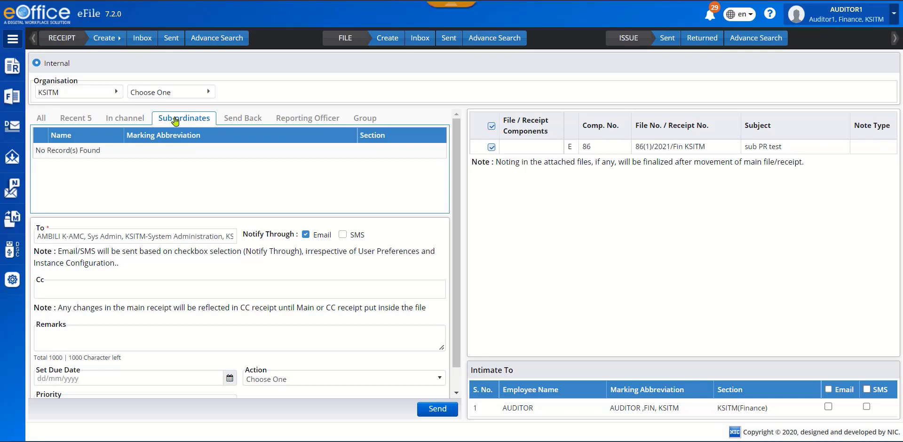
left_click(241, 121)
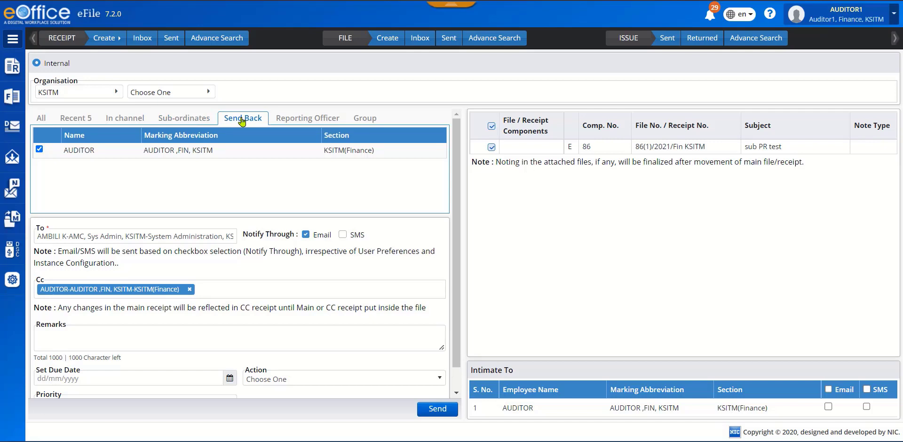
left_click(39, 149)
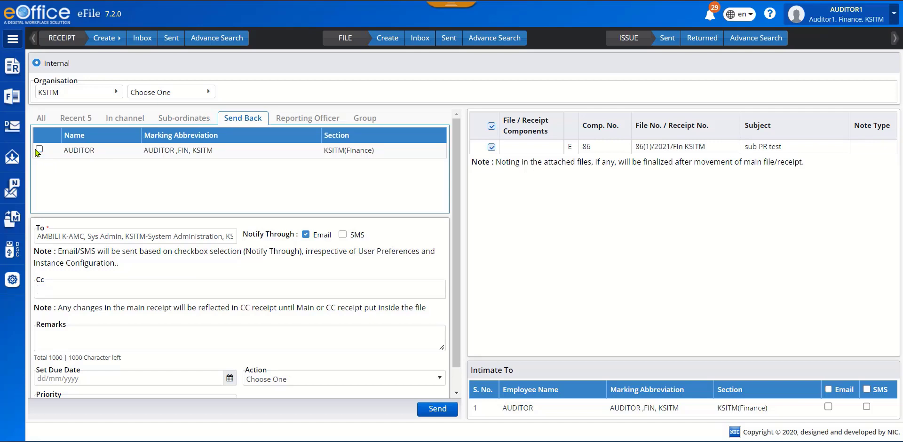
left_click(39, 149)
Check the Reporting Officer recipients, and search the recipient groups for "tes" before clearing the search
left_click(298, 121)
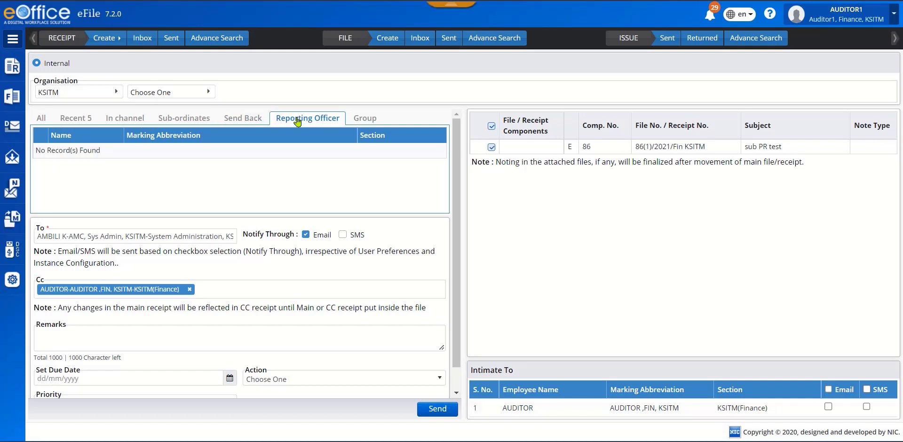
left_click(360, 124)
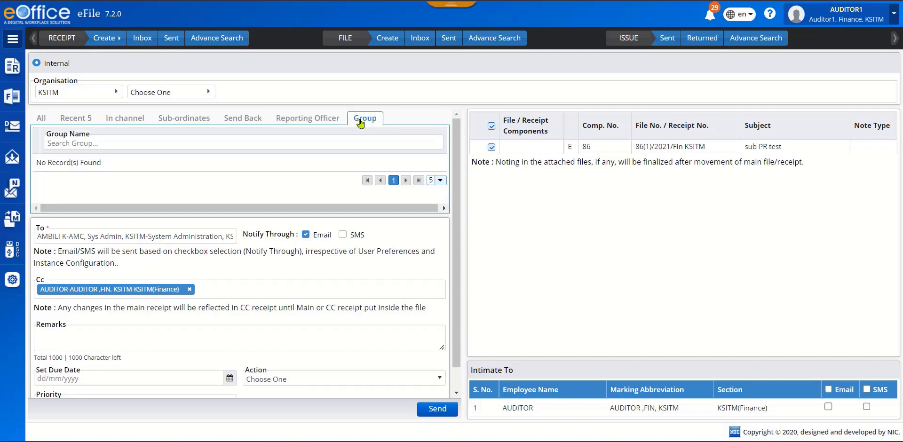
left_click(315, 142)
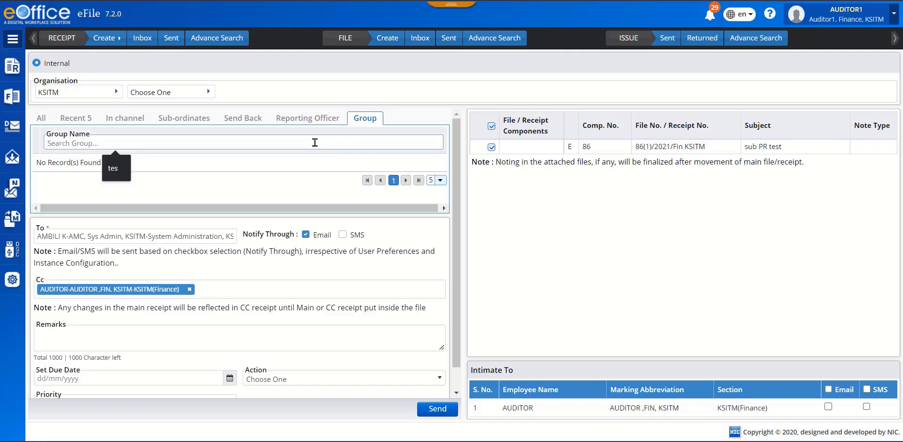
type("s")
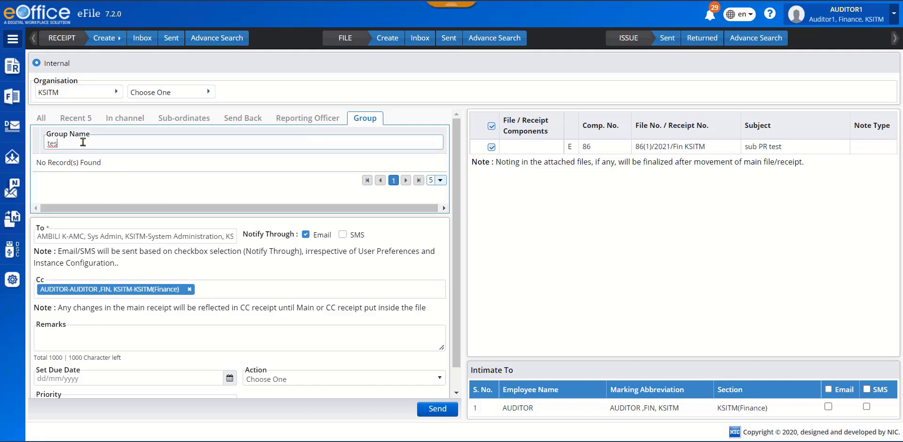
key("BackSpace")
key("BackSpace")
key("BackSpace")
Add the e-Office DB ADMIN (nodal officer) from the Recent 5 recipients to Cc
left_click(75, 119)
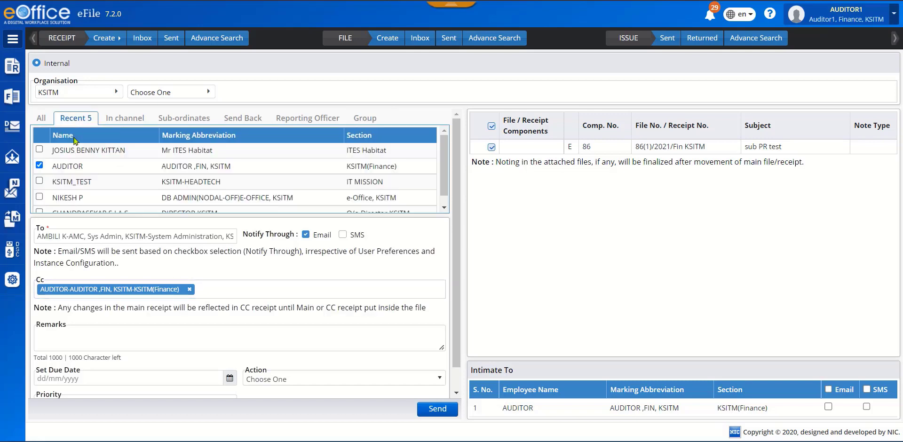
left_click(39, 197)
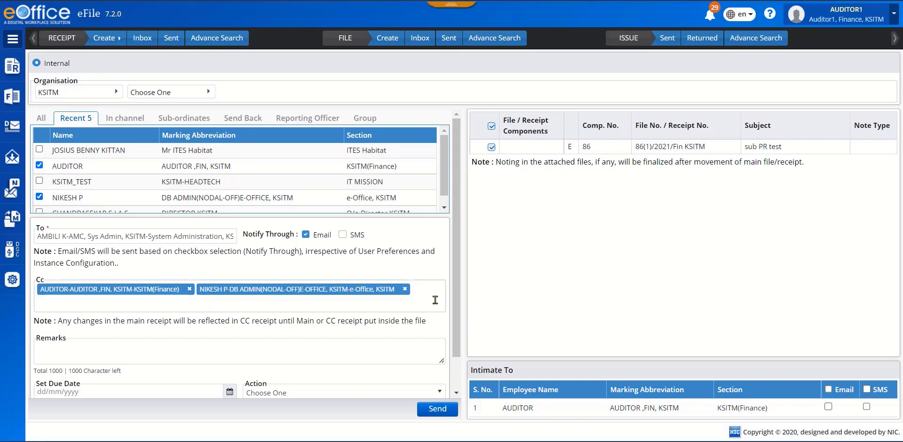
Review the Remarks field and the available Action and Priority options without choosing any
scroll(256, 311, "down", 1)
left_click(256, 307)
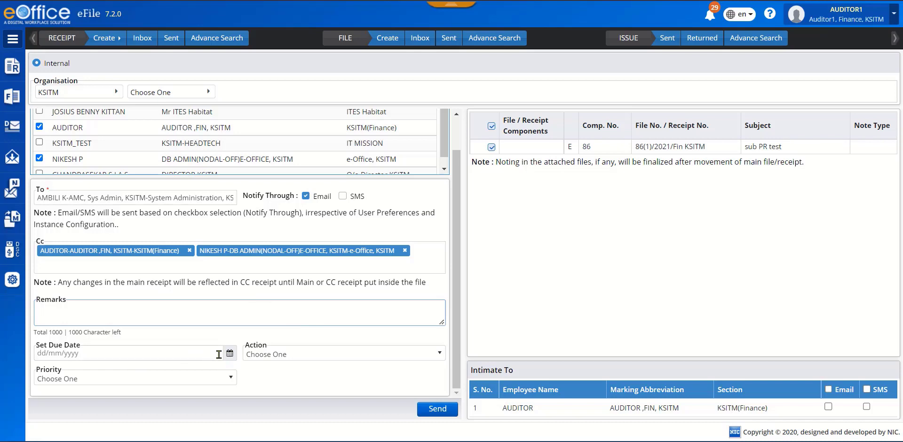
left_click(439, 355)
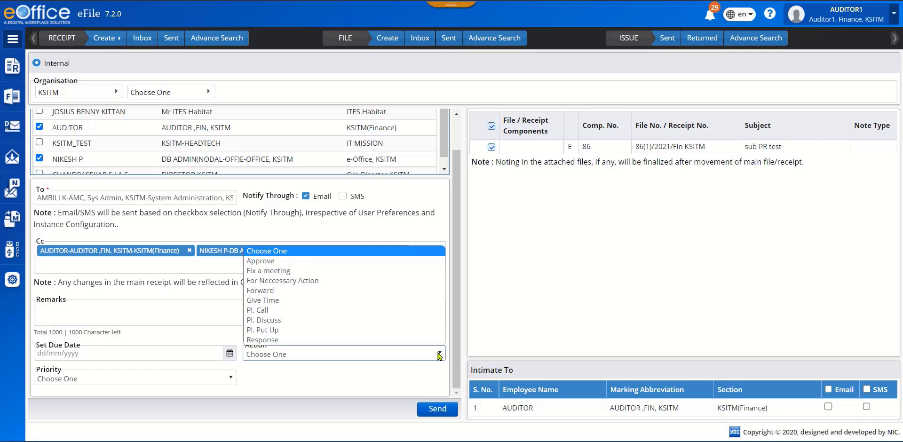
left_click(429, 374)
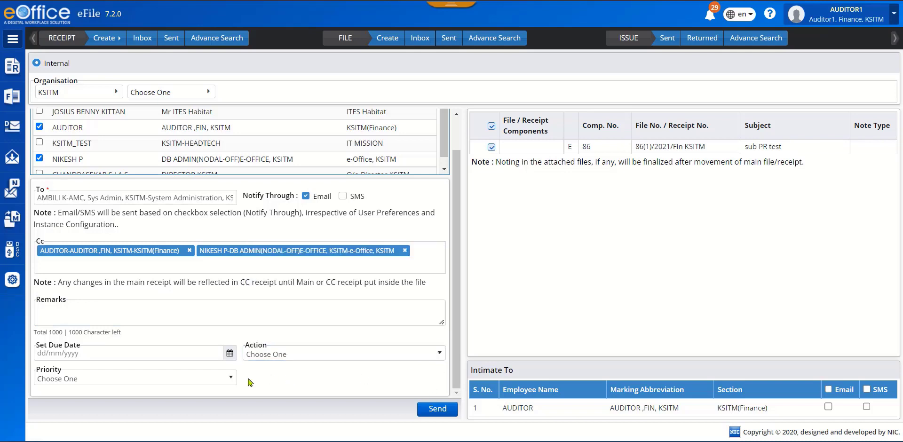
left_click(230, 379)
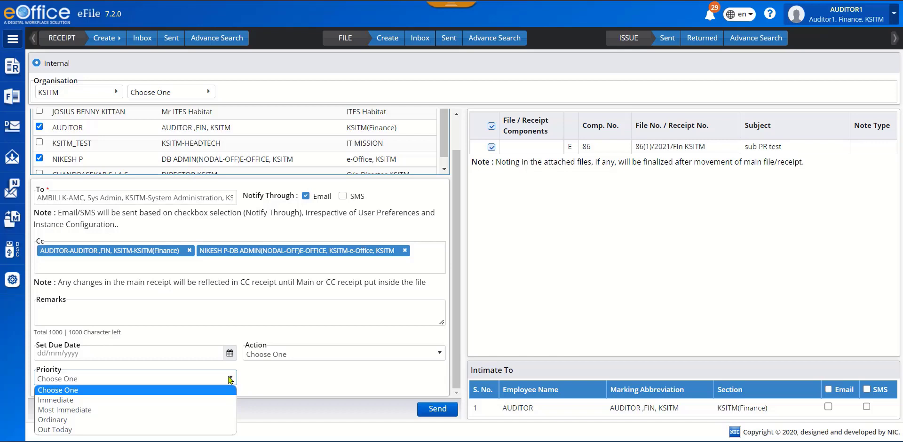
left_click(318, 384)
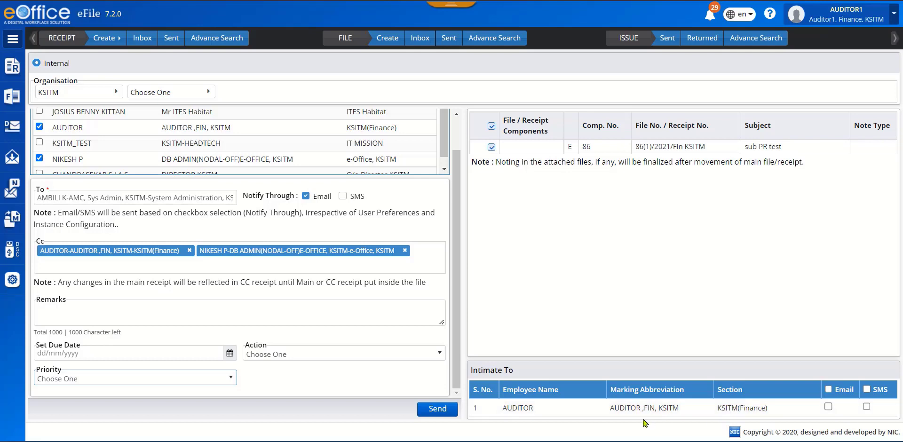
Turn on Email intimation for AUDITOR and leave SMS intimation off after trying it
left_click(829, 407)
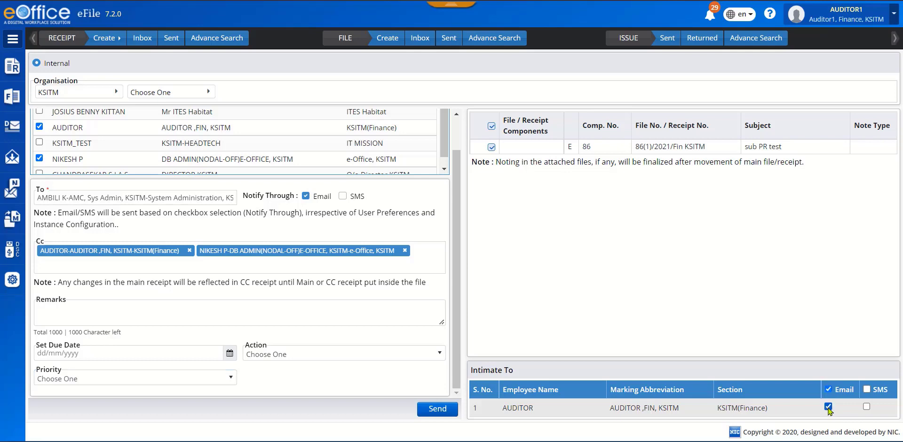
left_click(867, 407)
left_click(867, 407)
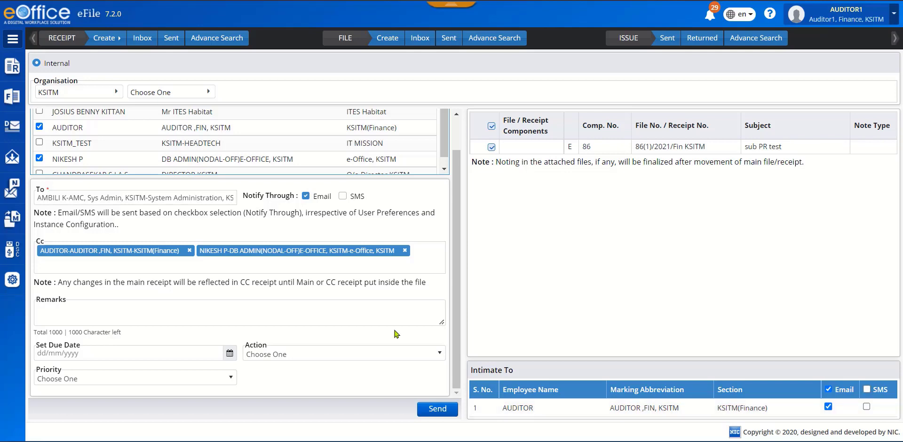
Send receipt 86(1)/2021/Fin KSITM to the chosen recipients and open the list of sent receipts
left_click(437, 410)
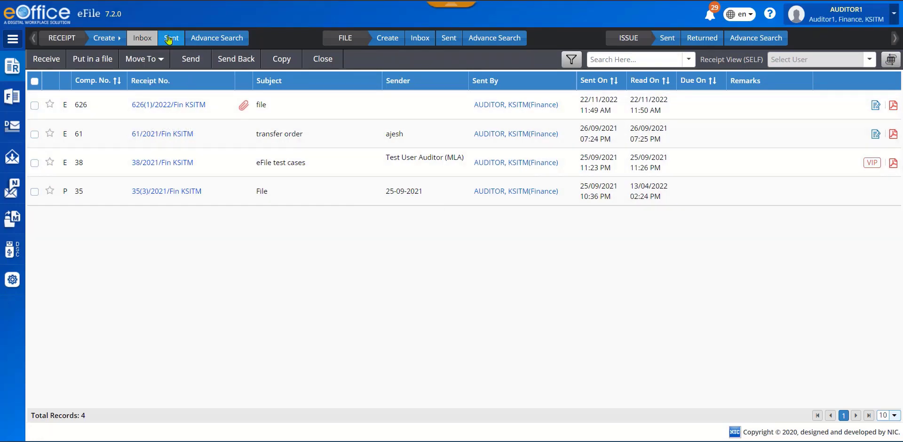
left_click(168, 40)
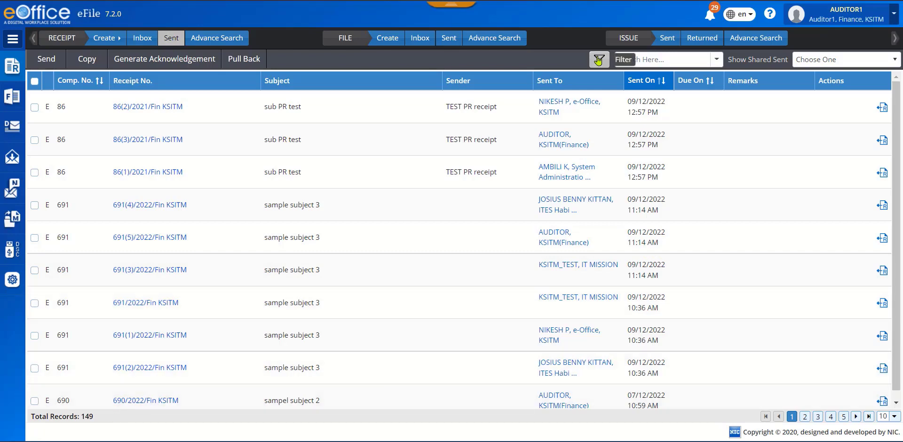
Check the search field of the sent receipts list, then select and deselect receipt 86(3)/2021/Fin KSITM
left_click(659, 60)
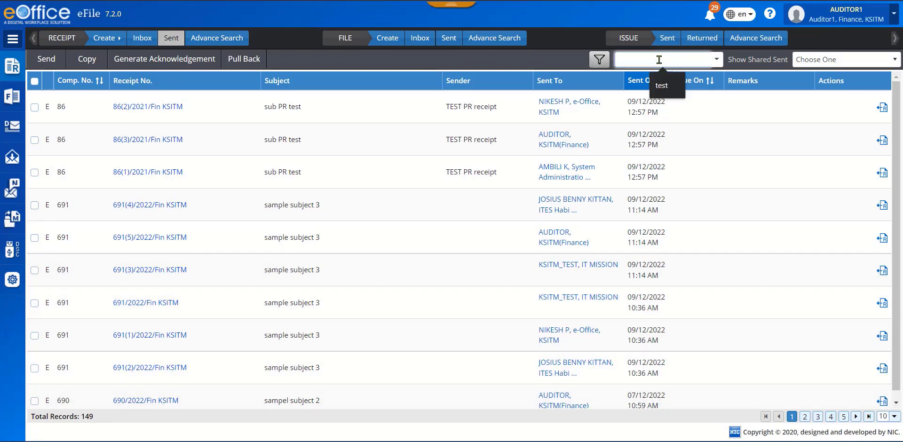
left_click(222, 123)
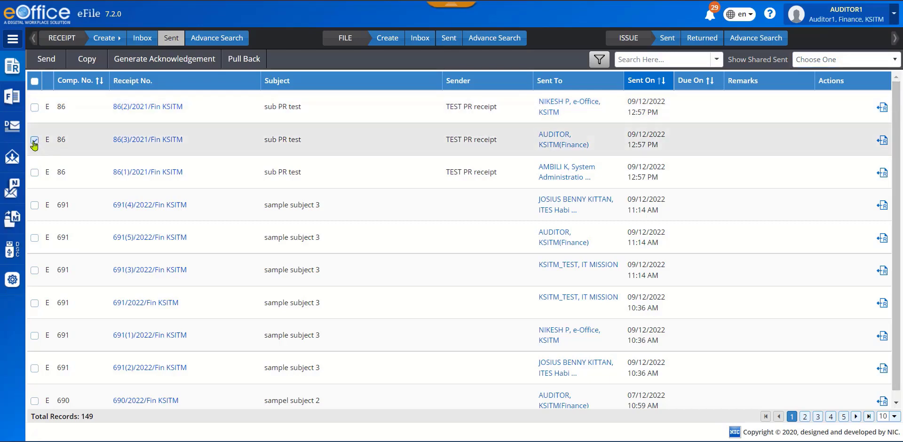
left_click(34, 141)
left_click(34, 144)
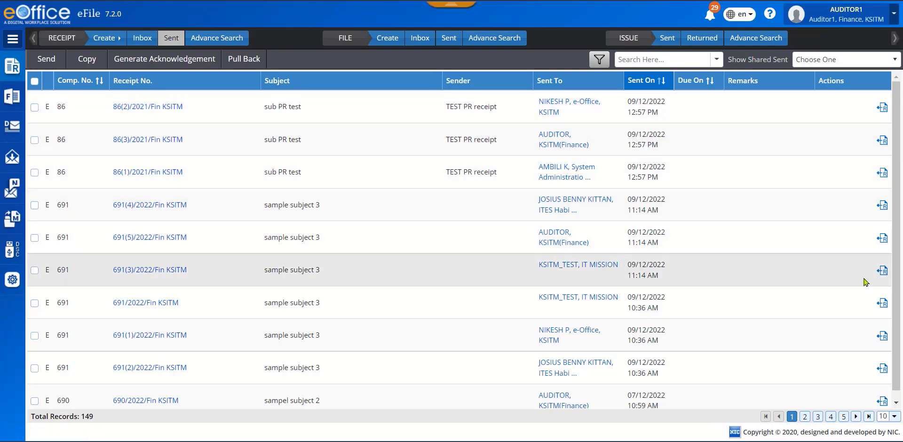
Set the sent receipts list to show 50 records per page and look through the entries
scroll(865, 282, "down", 1)
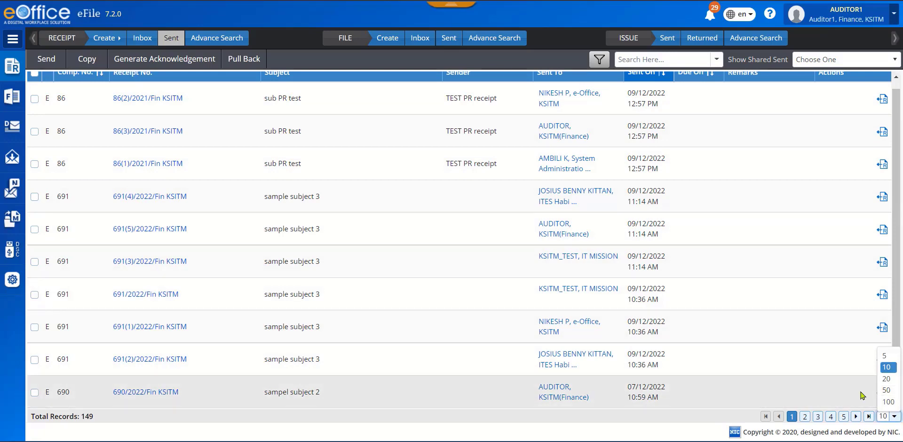
left_click(888, 417)
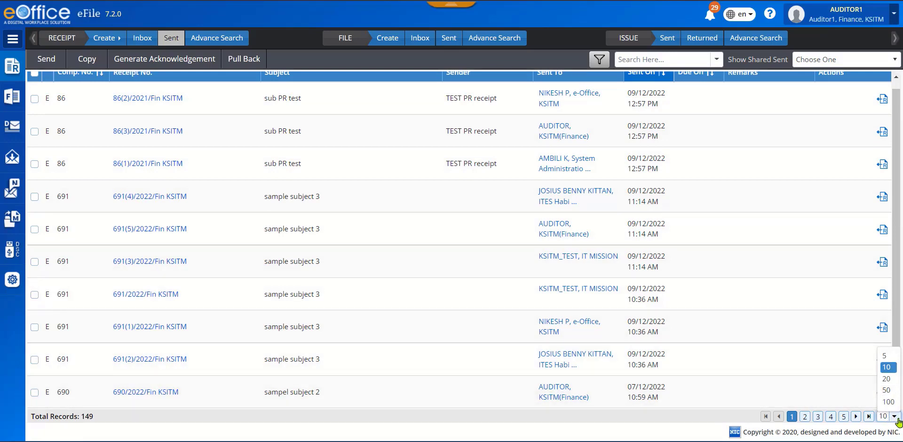
left_click(883, 395)
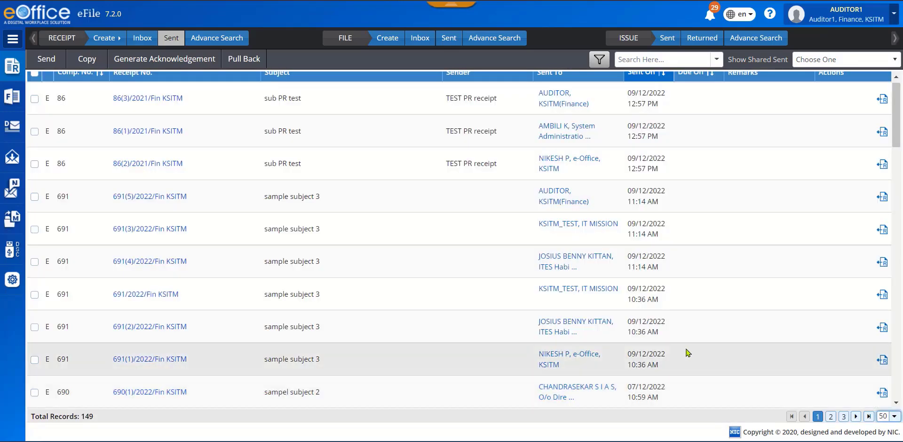
scroll(643, 315, "down", 3)
scroll(642, 315, "down", 4)
scroll(668, 313, "up", 8)
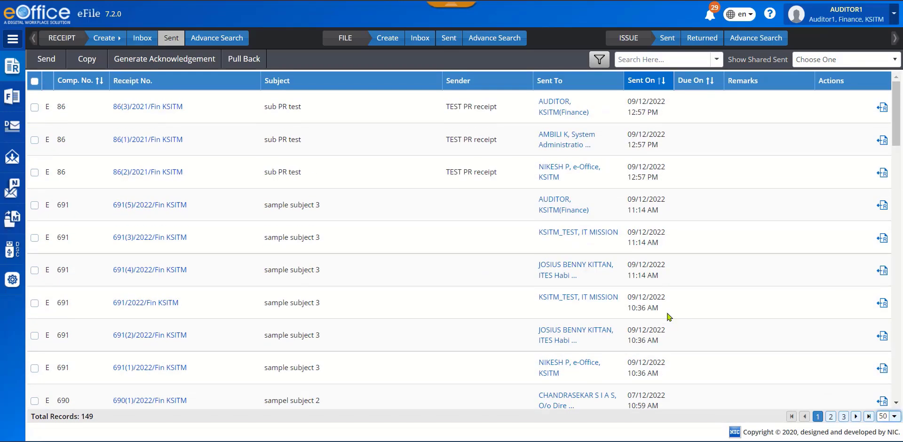
Examine which sent receipts offer pull back, checking its availability for receipt 687/2022/Fin KSITM before deselecting it
scroll(668, 317, "down", 5)
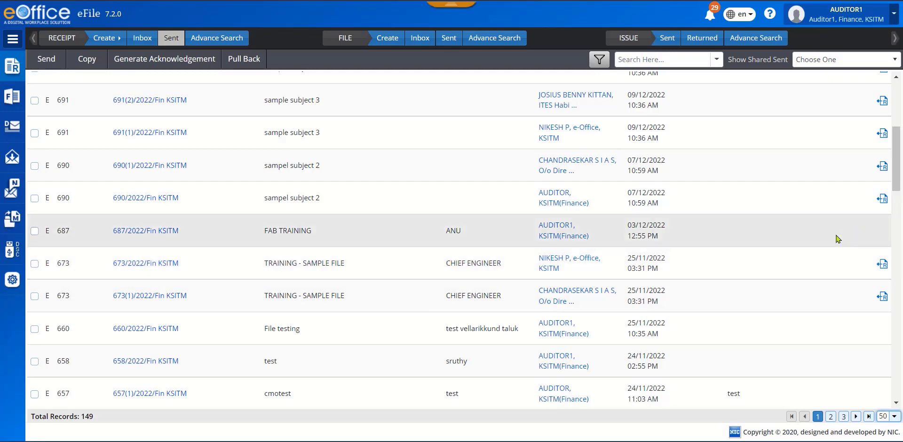
scroll(870, 370, "down", 3)
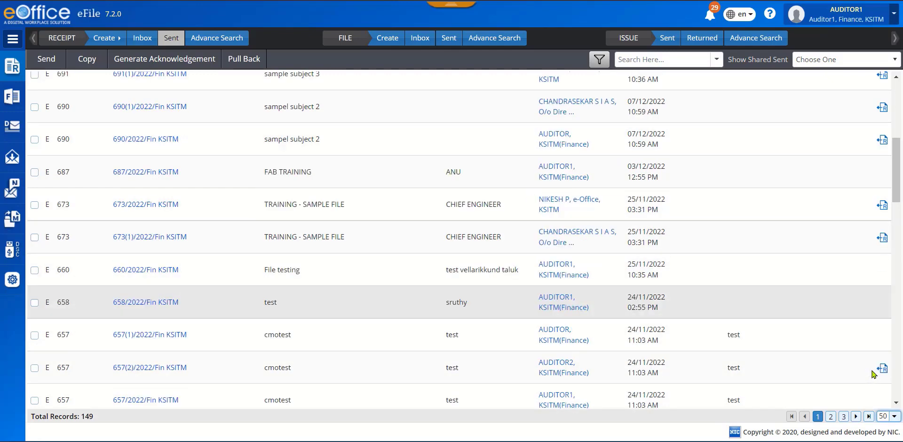
scroll(870, 295, "up", 2)
scroll(876, 297, "up", 2)
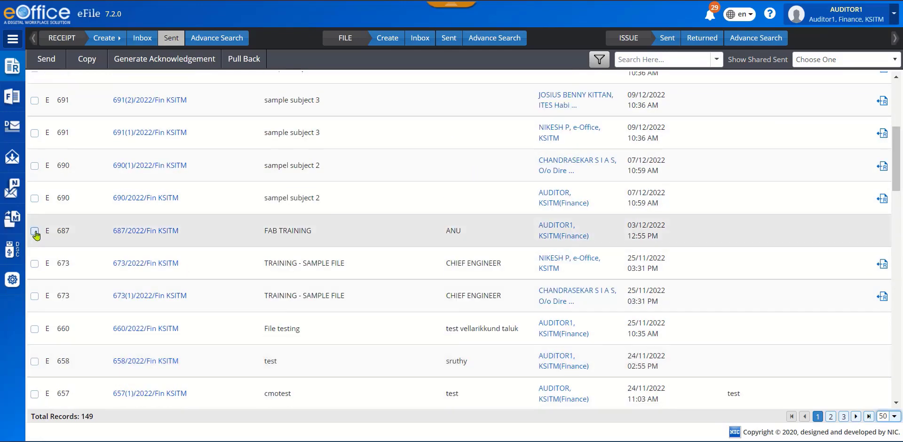
left_click(35, 231)
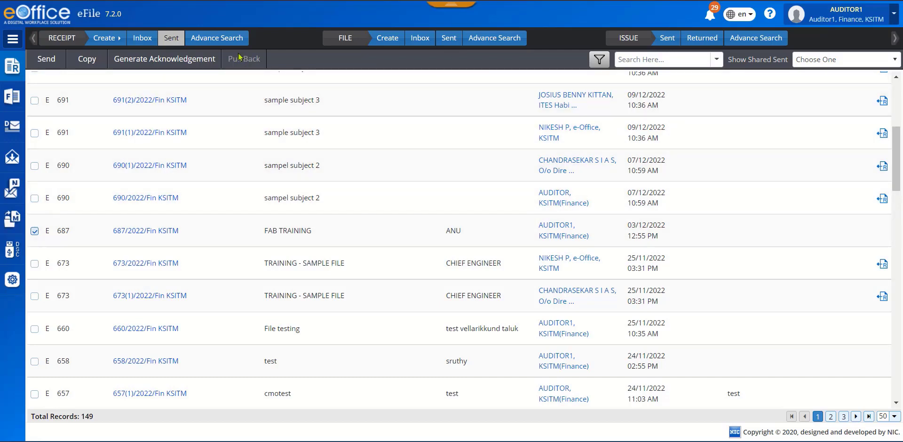
left_click(33, 232)
Open the receipt Advance Search and review the Physical Scope and Electronic Scope options without changing them
left_click(217, 39)
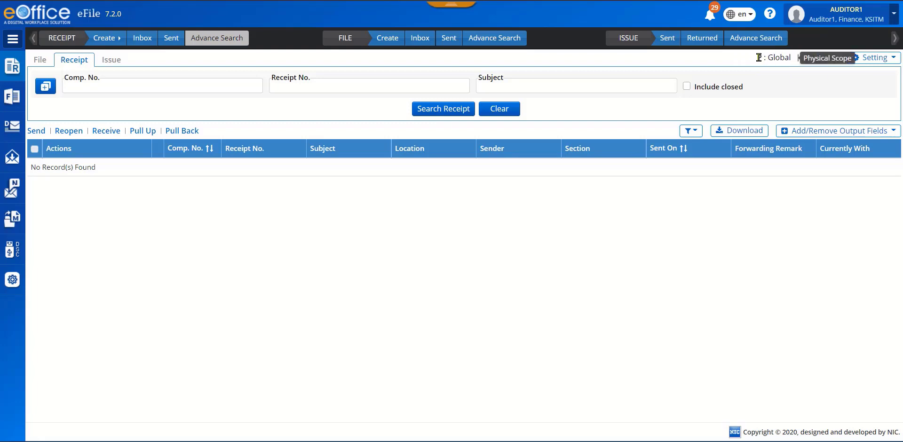
left_click(895, 62)
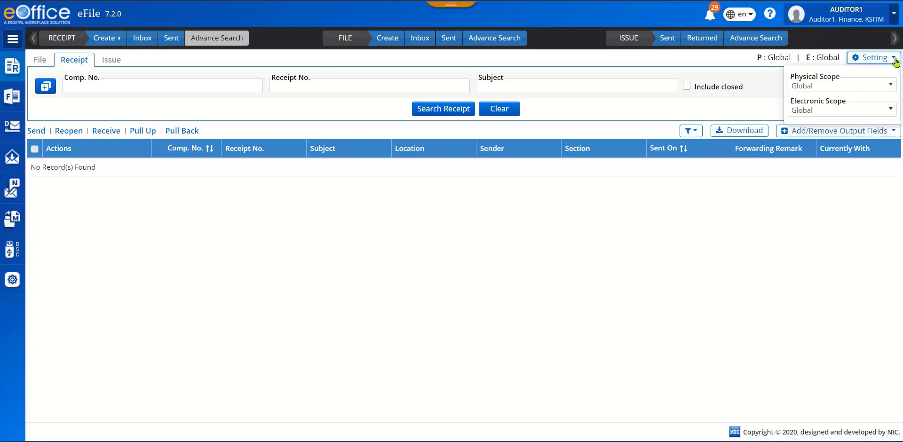
left_click(886, 86)
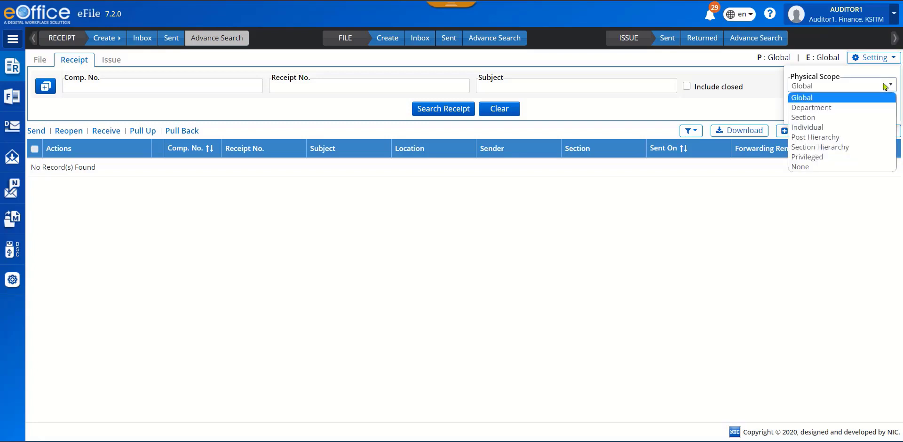
left_click(773, 99)
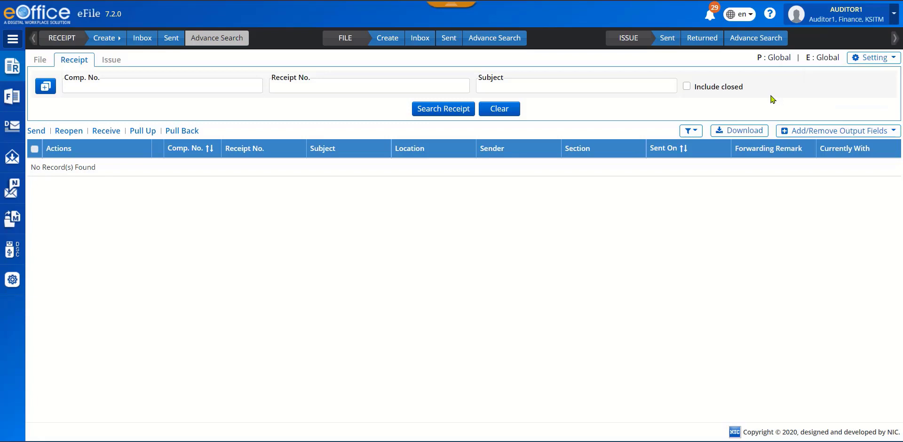
left_click(893, 60)
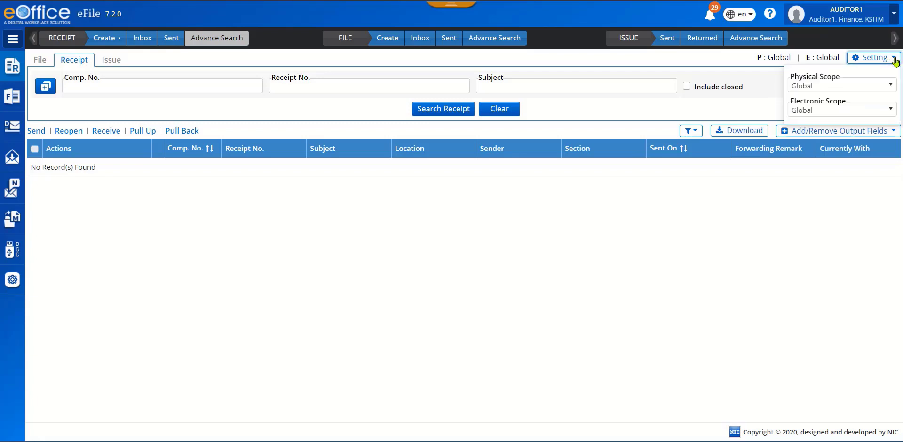
left_click(890, 111)
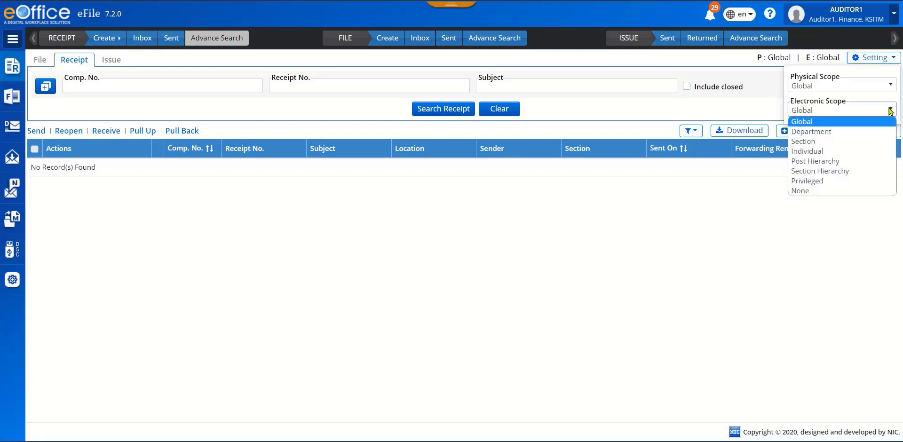
left_click(424, 118)
Check the Comp. No., Receipt No. and Subject search fields, and turn the Include closed option on and off
left_click(161, 80)
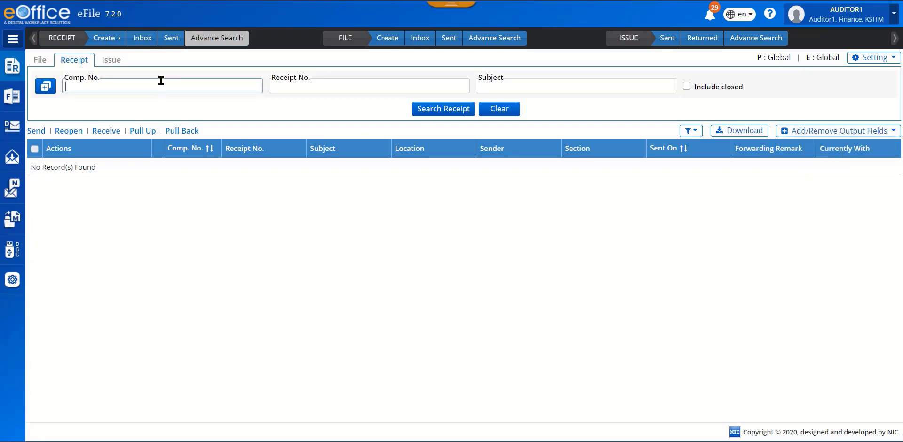
left_click(316, 86)
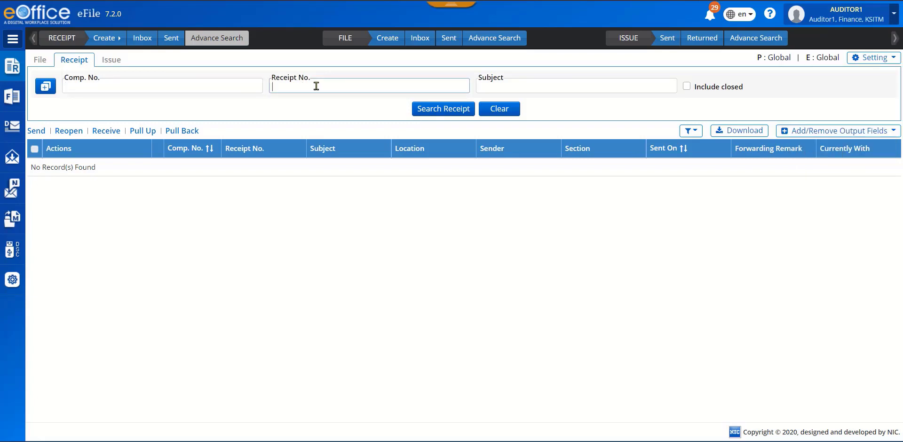
left_click(527, 82)
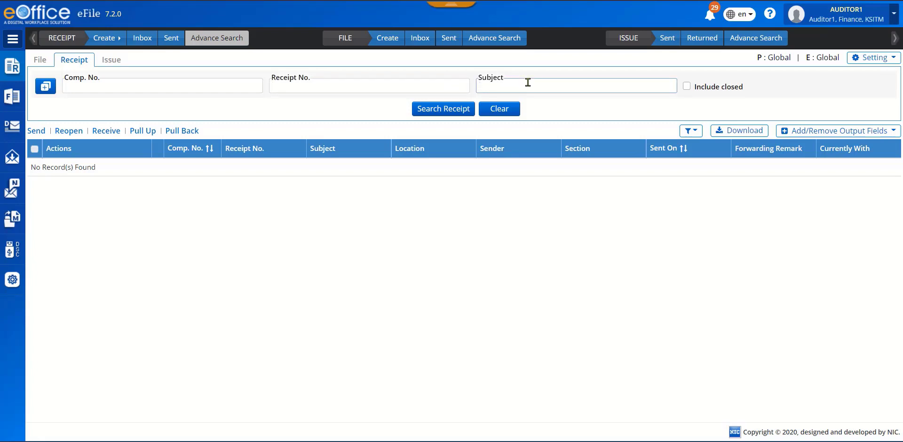
left_click(687, 86)
left_click(687, 86)
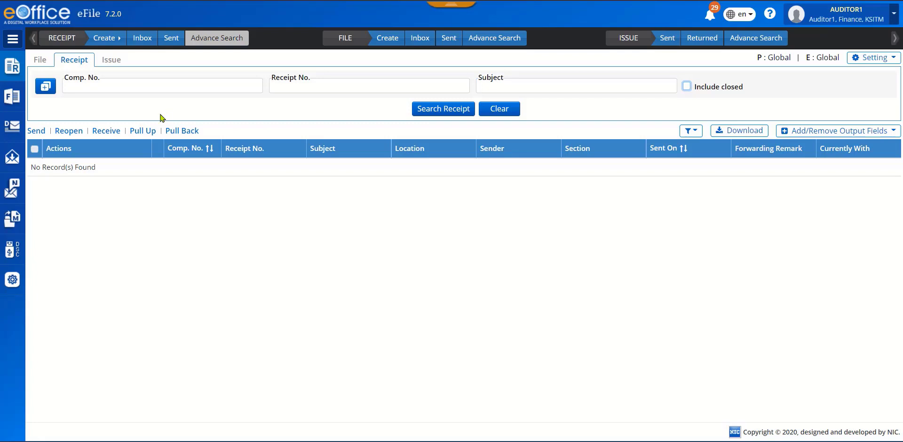
Add the Received/Sent, Diary Details and Sender Details parameters to the receipt search
left_click(45, 87)
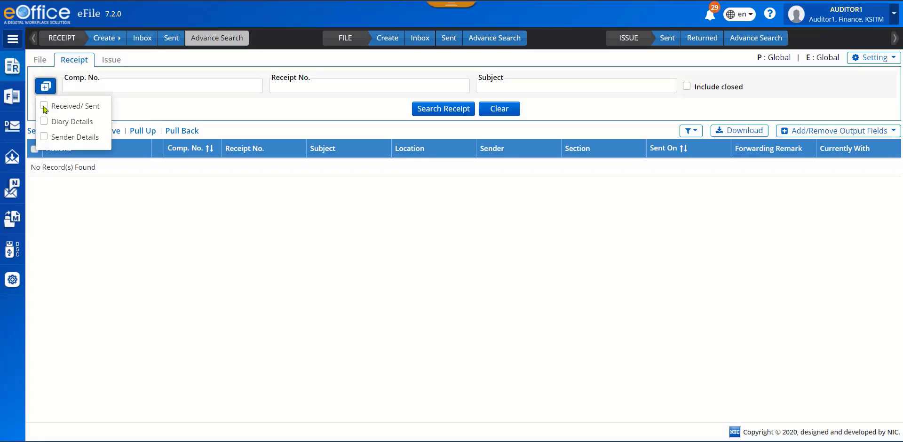
left_click(44, 107)
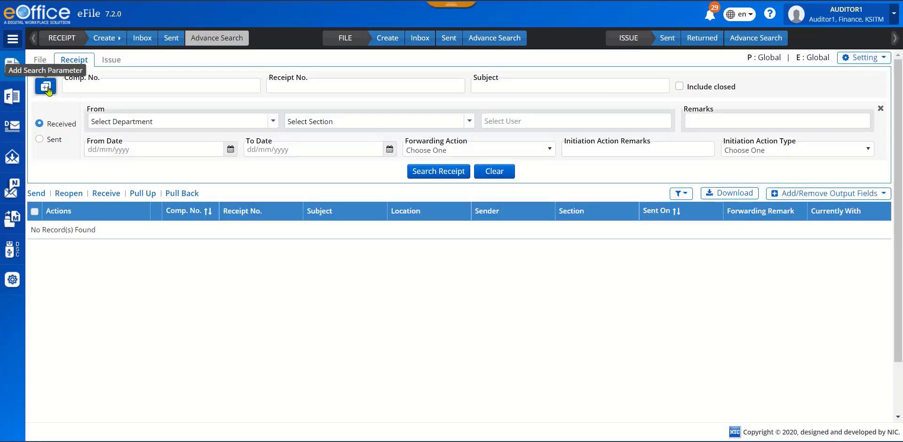
left_click(47, 90)
left_click(41, 122)
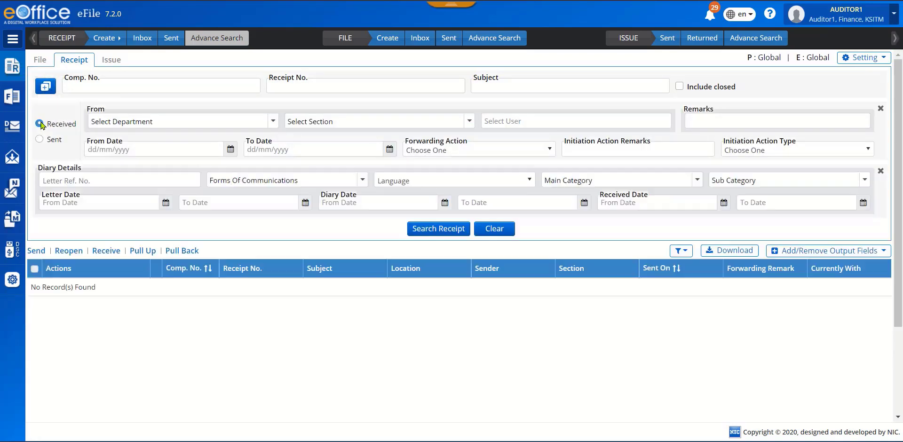
left_click(46, 86)
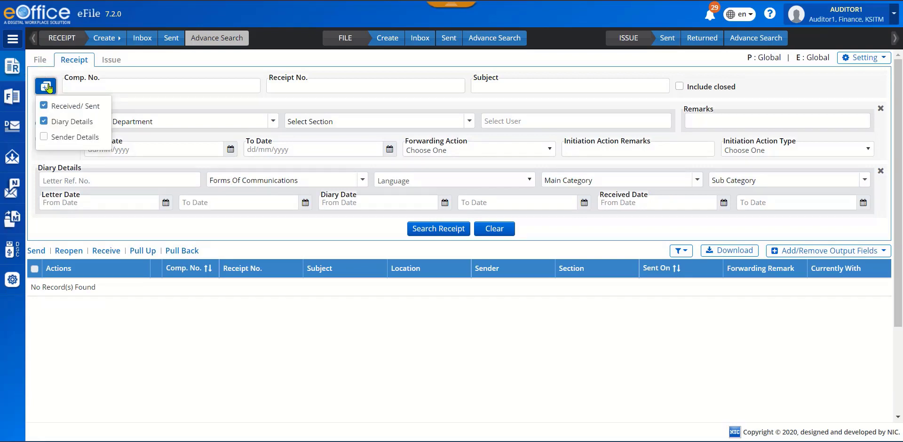
left_click(44, 139)
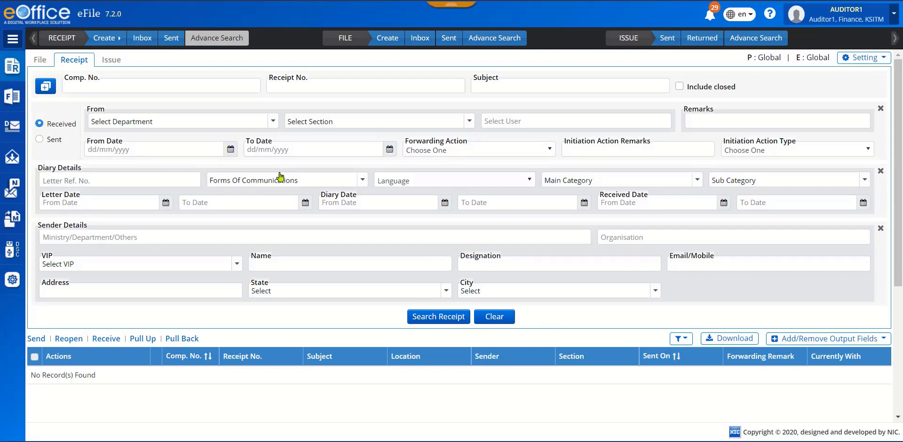
Remove the Sender Details, Diary Details and Received/Sent parameters from the receipt search
left_click(46, 91)
left_click(41, 134)
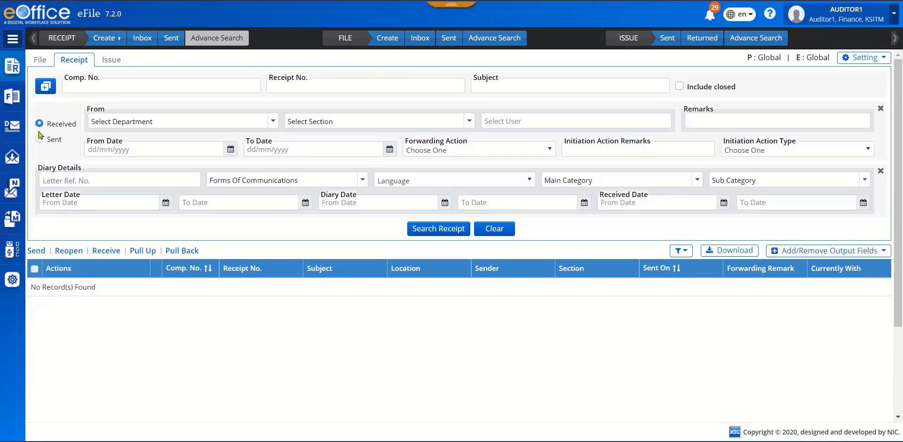
left_click(45, 85)
left_click(43, 119)
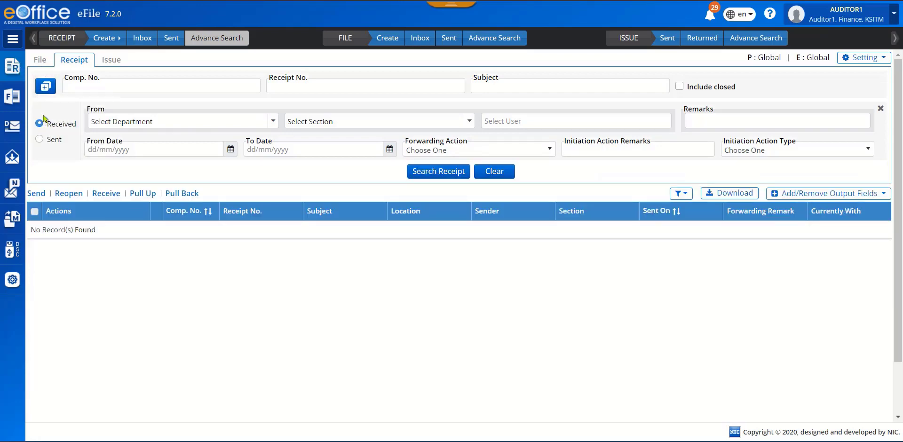
left_click(45, 86)
left_click(46, 108)
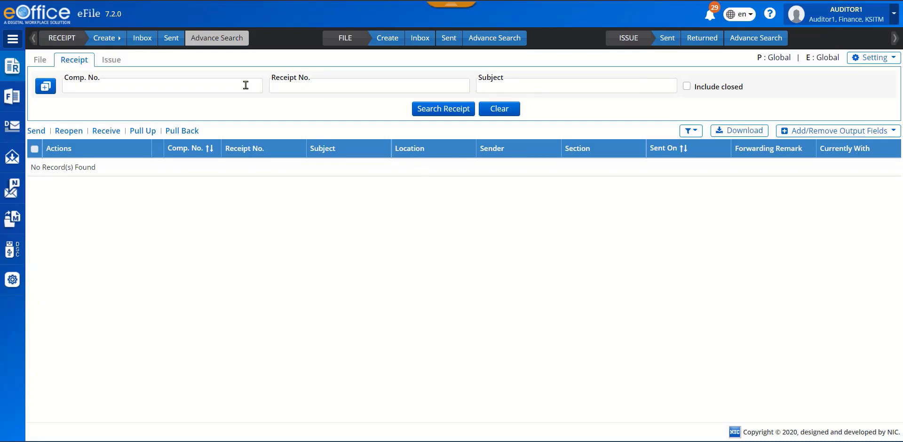
Search all receipts without criteria and pull back receipt 691(4)/2022/Fin KSITM with the remarks "remarks sample"
left_click(442, 111)
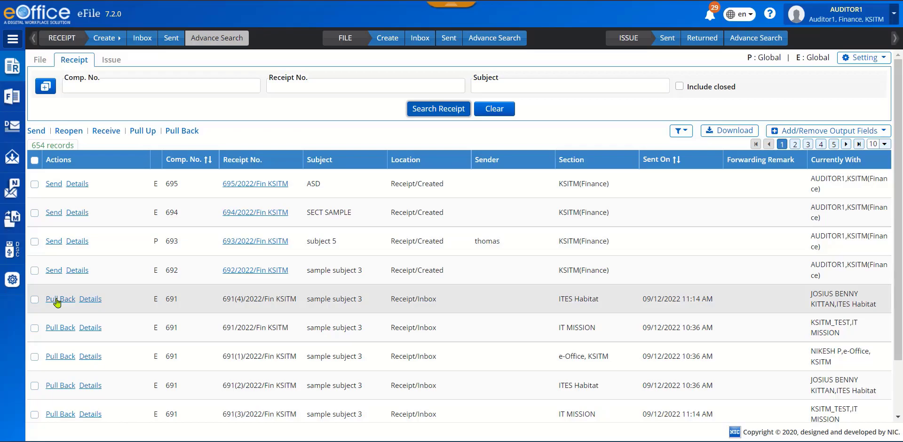
left_click(57, 300)
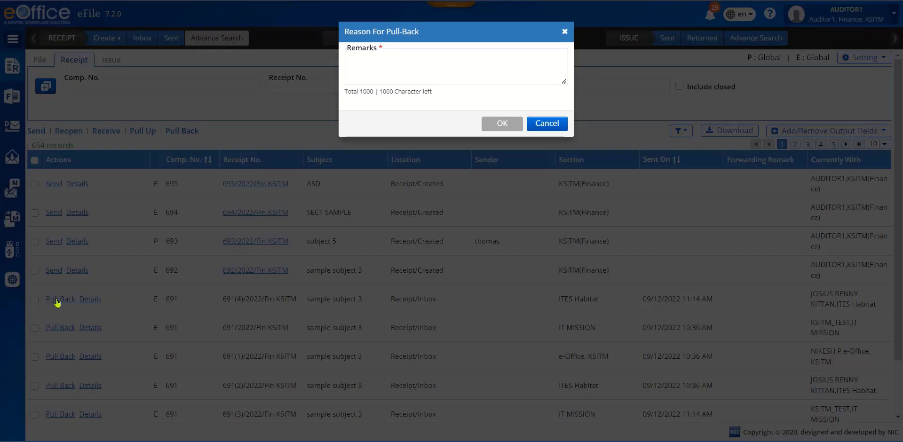
left_click(383, 65)
type("remarks sample")
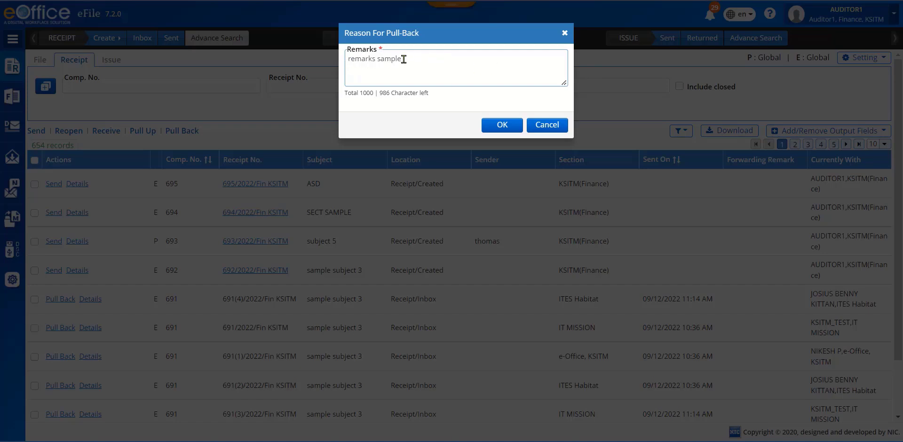
left_click(503, 126)
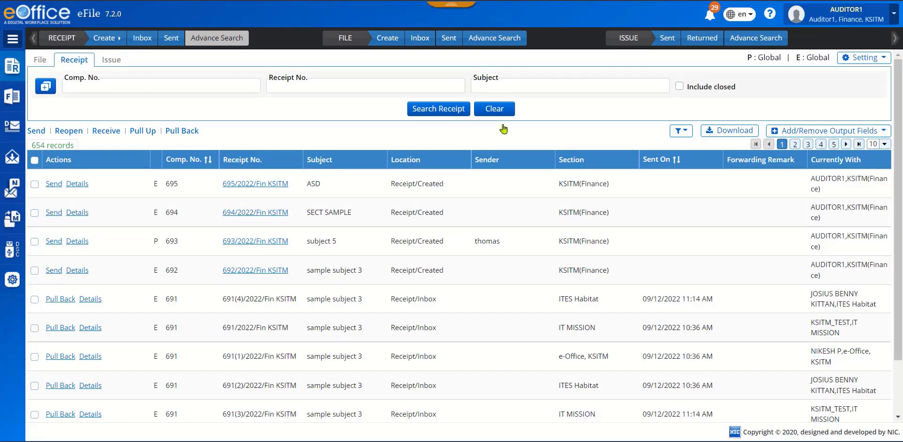
Set the receipt search results to show 100 records per page and check the longer list
scroll(471, 348, "down", 2)
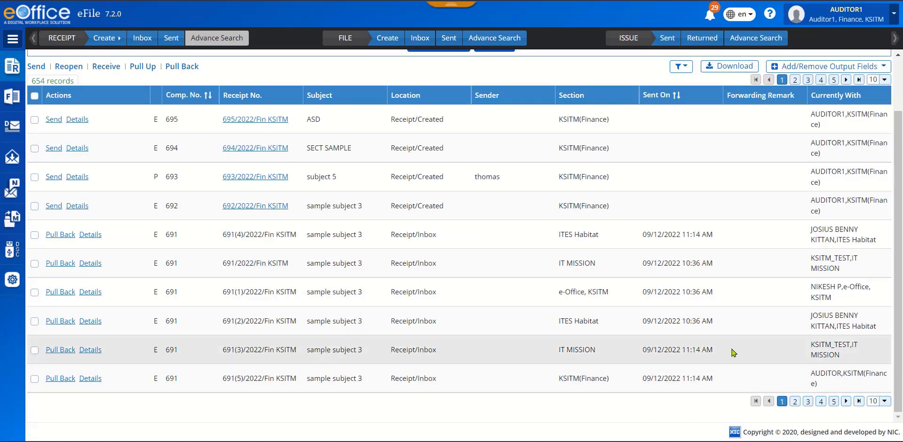
left_click(884, 401)
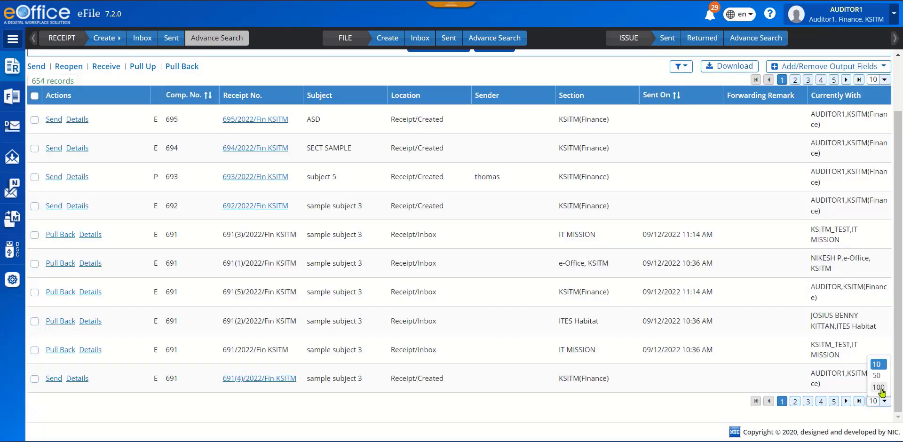
left_click(879, 388)
scroll(514, 338, "down", 4)
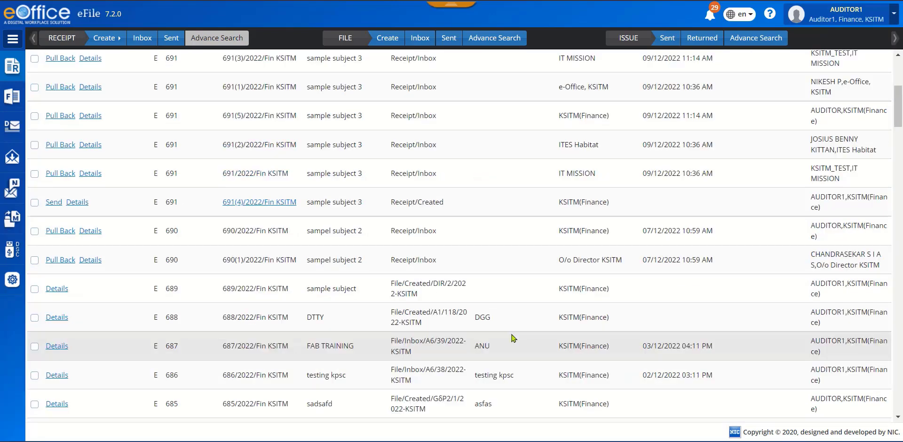
Pull up receipt 675/2022/Fin KSITM from the search results with the remarks "remarks sample"
scroll(514, 337, "down", 15)
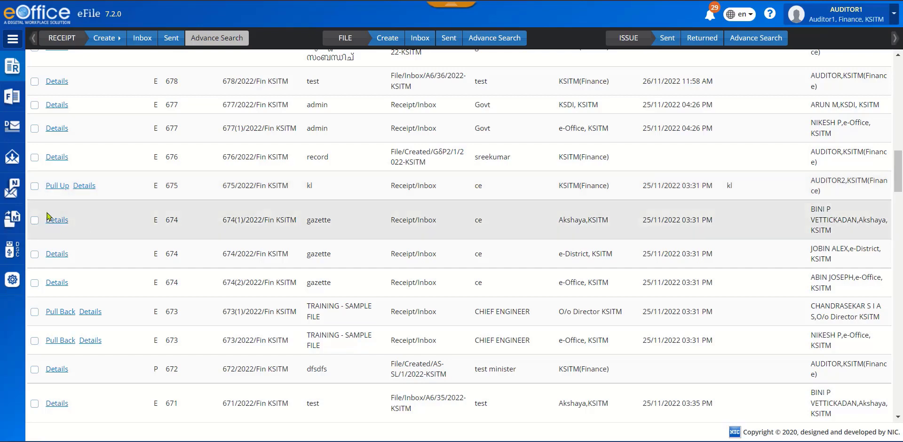
left_click(54, 187)
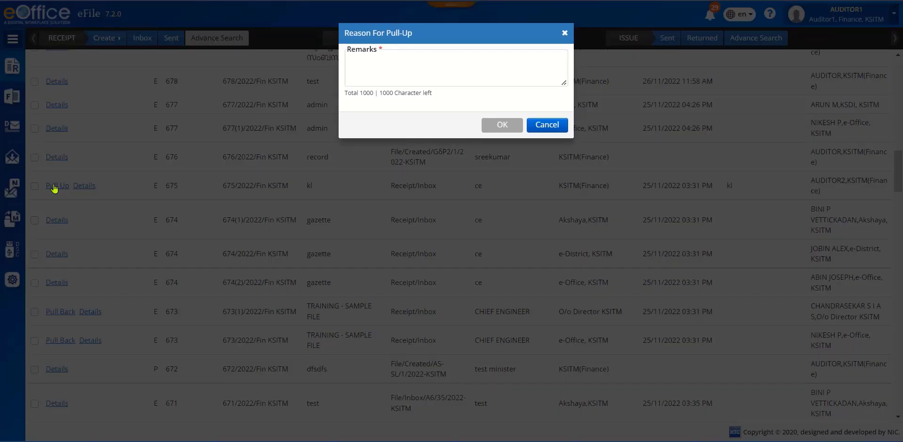
left_click(404, 61)
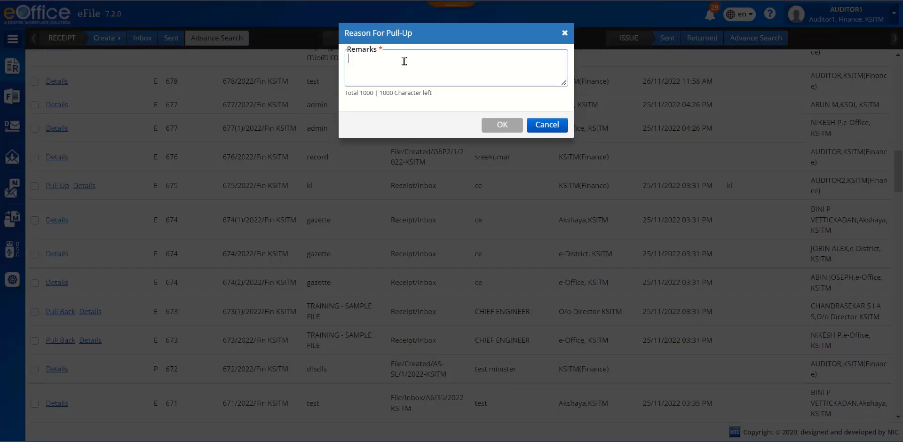
type("remarks sample")
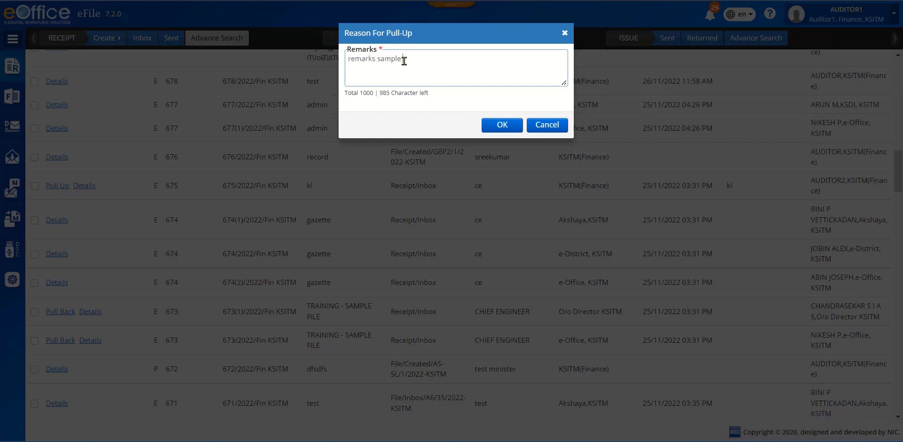
left_click(500, 125)
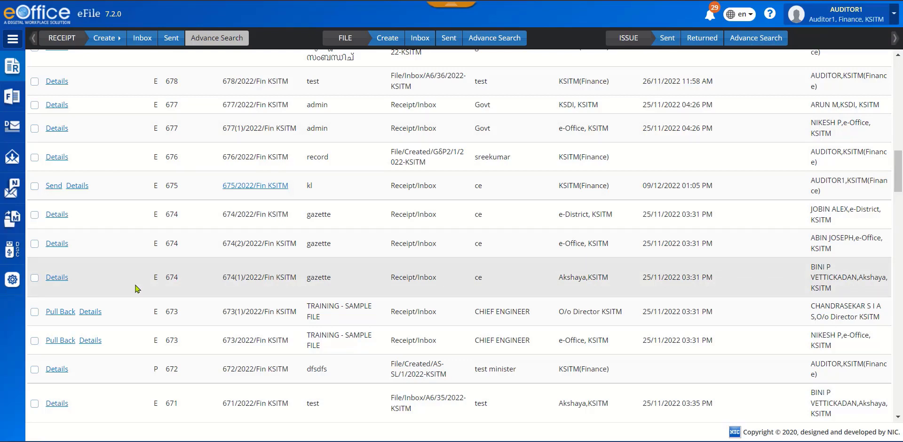
Look through the receipt results and check the Active and Created filter options without applying any
scroll(136, 288, "down", 18)
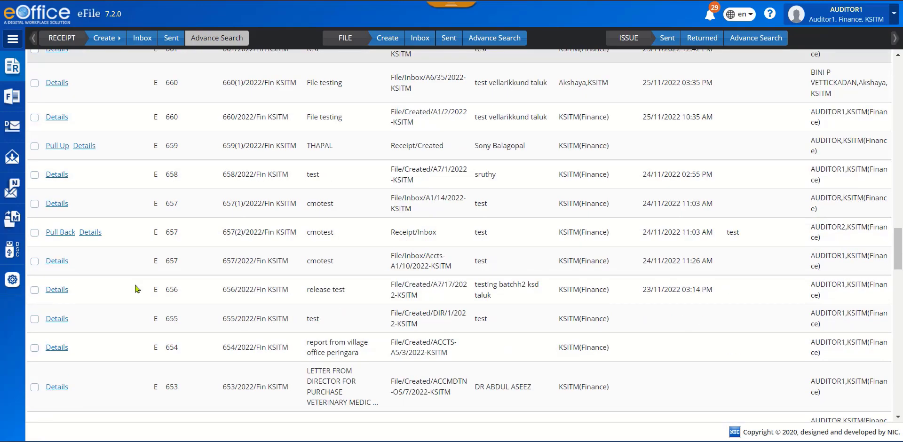
scroll(136, 289, "up", 20)
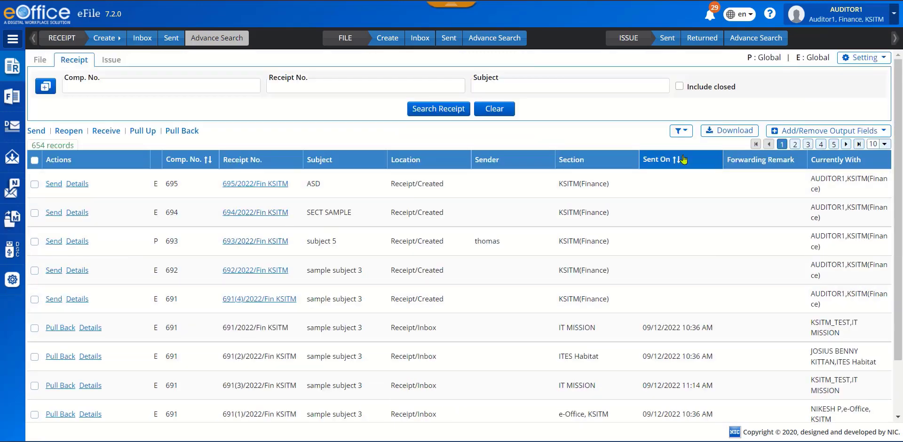
left_click(681, 132)
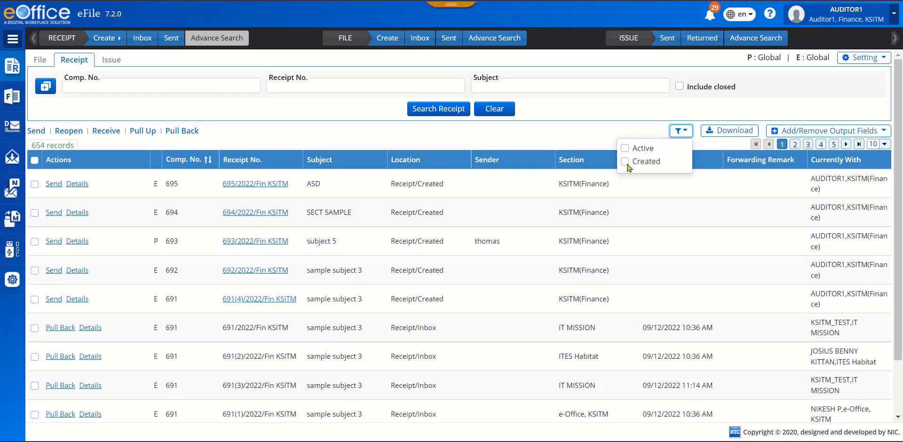
left_click(573, 139)
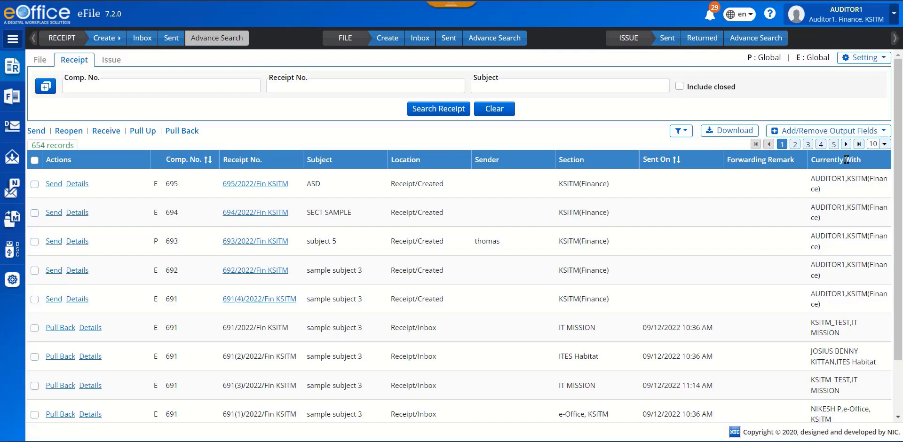
Add all output fields to the receipt results, but take out Closing Remarks, Section and Sender
left_click(792, 134)
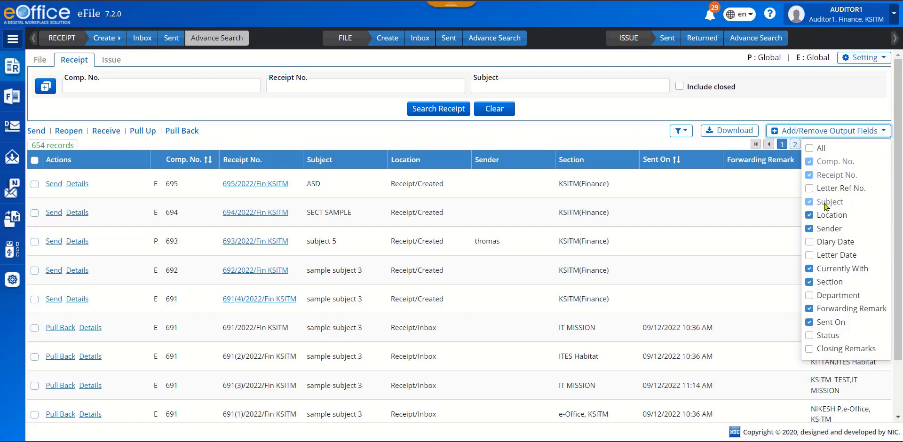
left_click(810, 148)
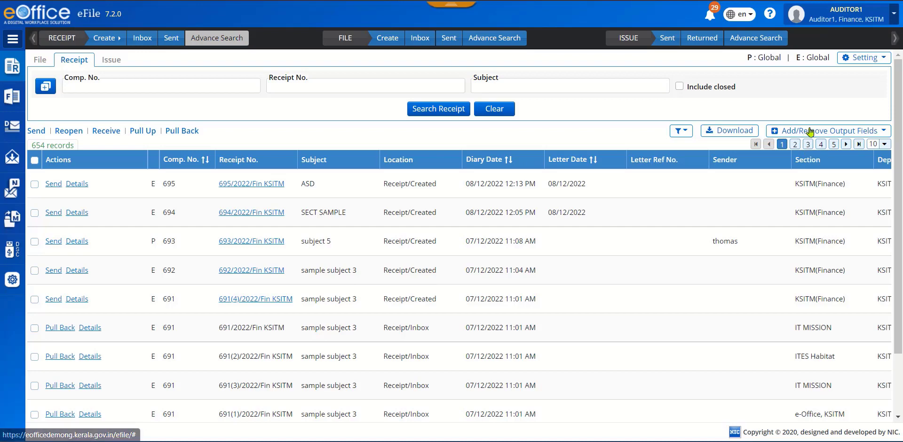
left_click(807, 131)
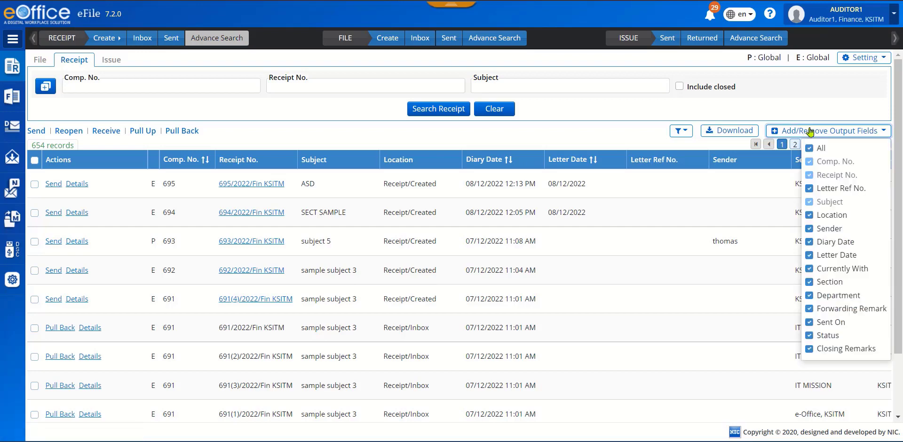
left_click(809, 349)
left_click(826, 130)
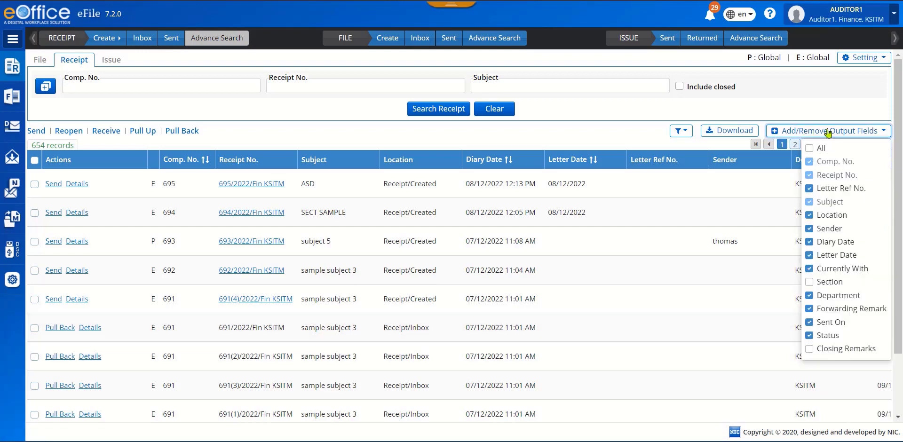
left_click(810, 229)
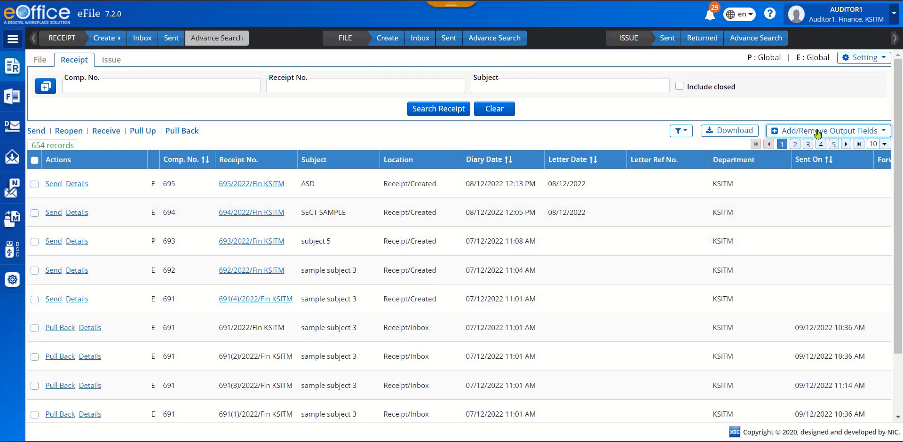
Remove the Letter Date, Currently With, Department, Forwarding Remark and Sent On output fields from the receipt results
left_click(817, 133)
left_click(810, 256)
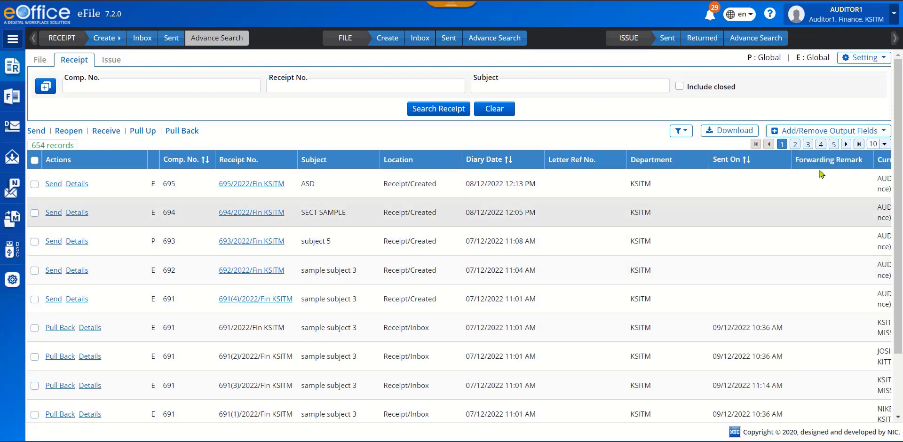
left_click(826, 130)
left_click(810, 270)
left_click(825, 131)
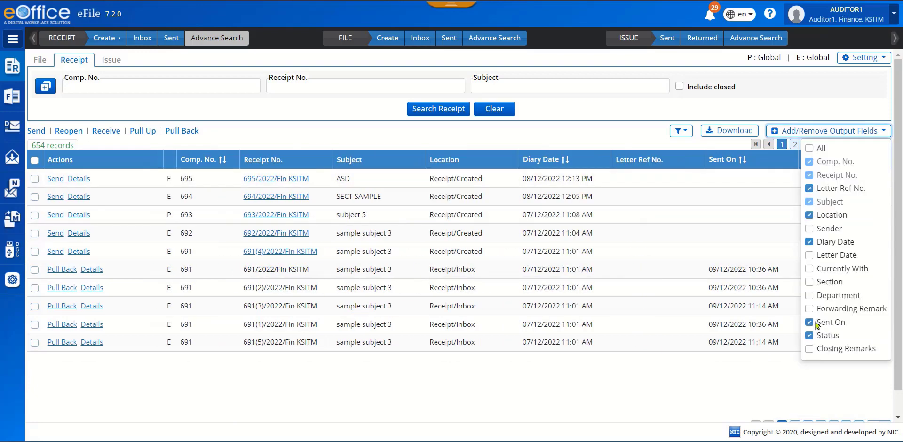
left_click(809, 322)
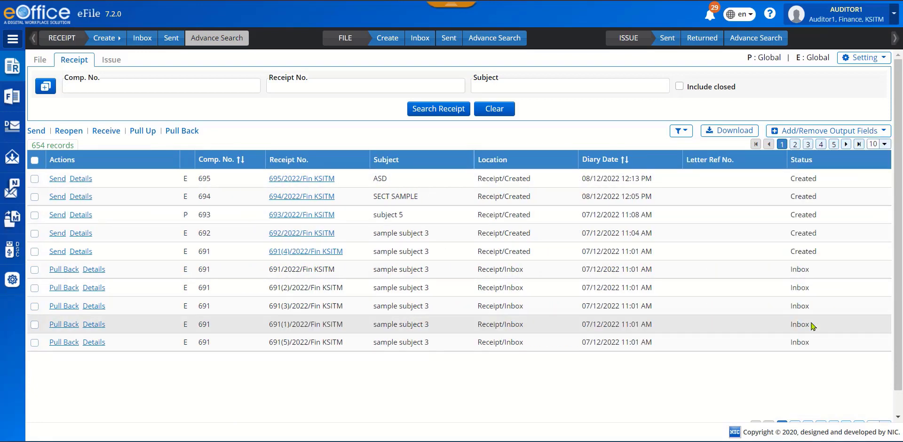
Download the receipt search results as an Excel worksheet under the suggested file name
left_click(727, 133)
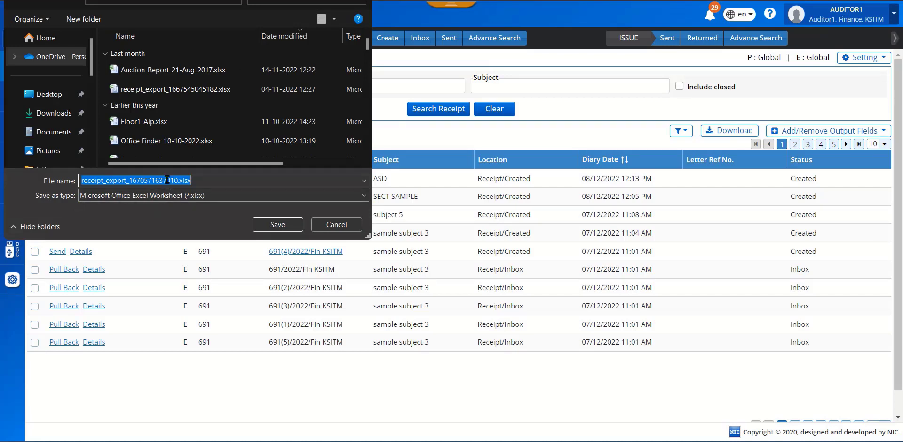
key("Return")
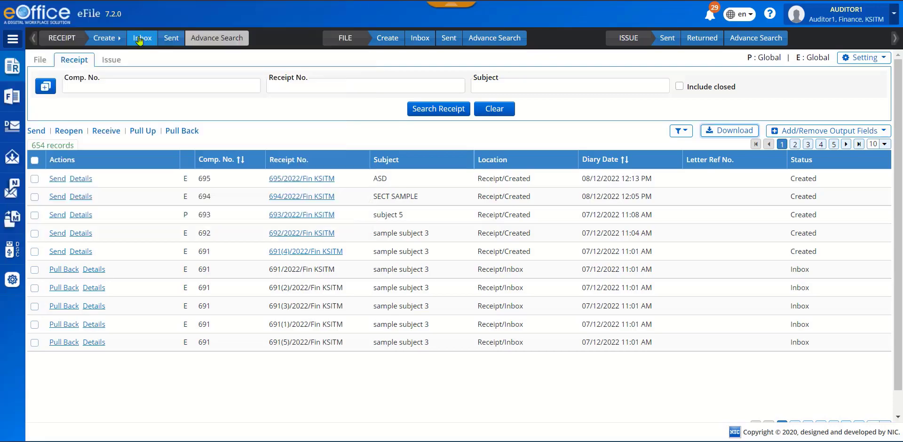
Close the "transfer order" receipt 61/2021/Fin KSITM in the receipt inbox with the remarks "closing remarks"
left_click(141, 39)
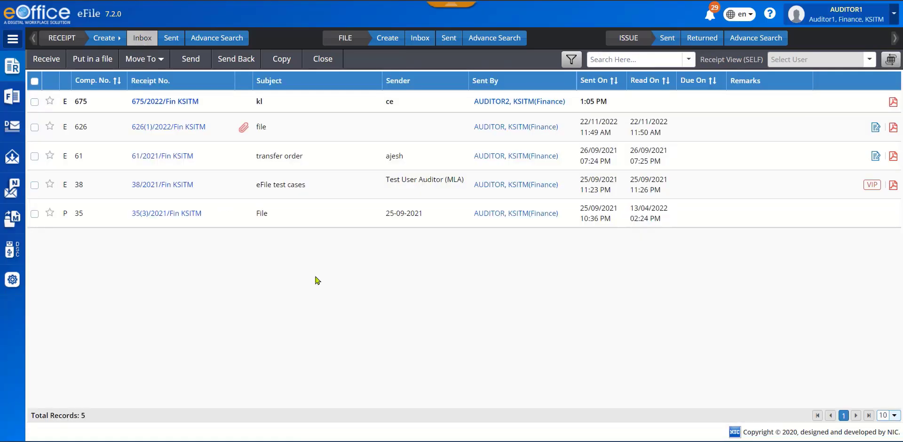
left_click(34, 128)
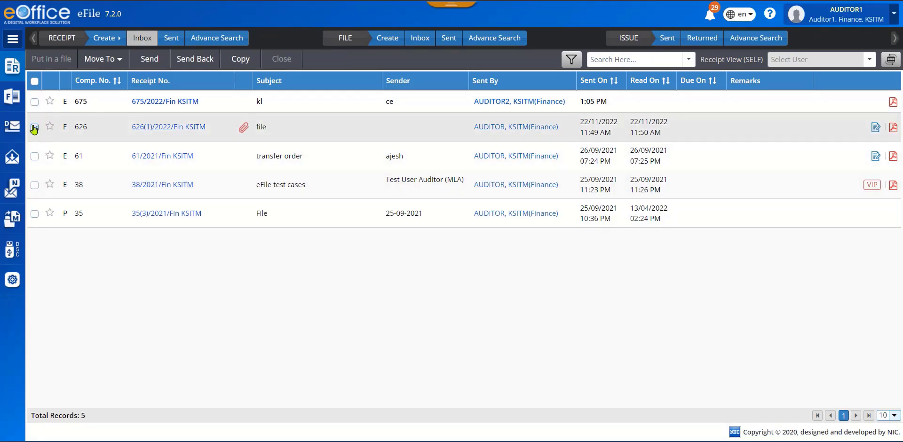
left_click(34, 156)
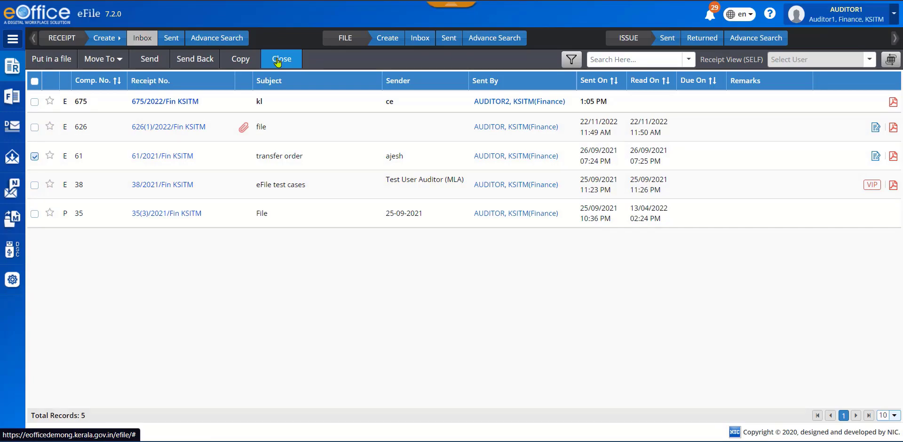
left_click(277, 60)
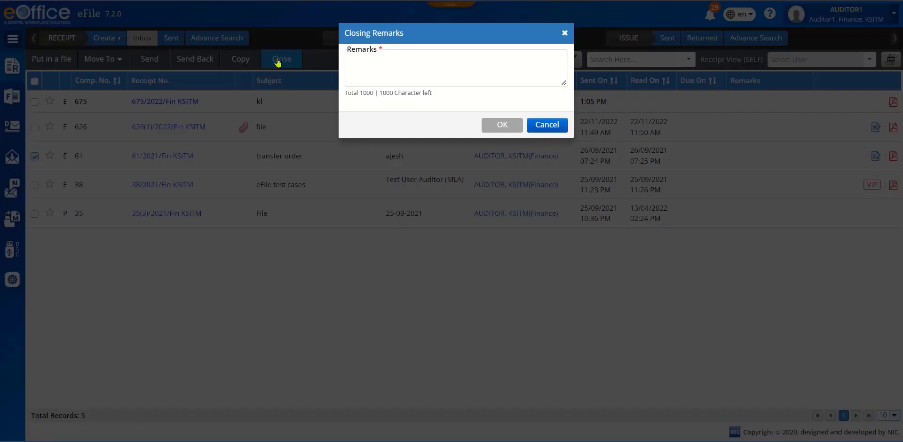
left_click(386, 63)
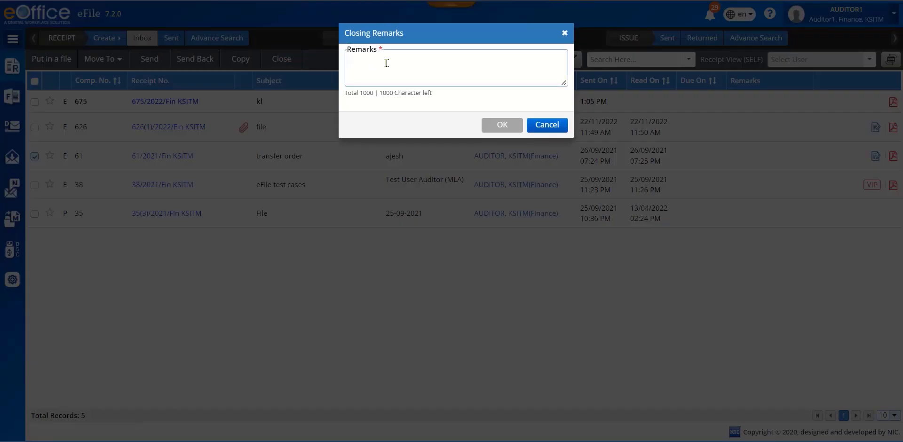
left_click(492, 125)
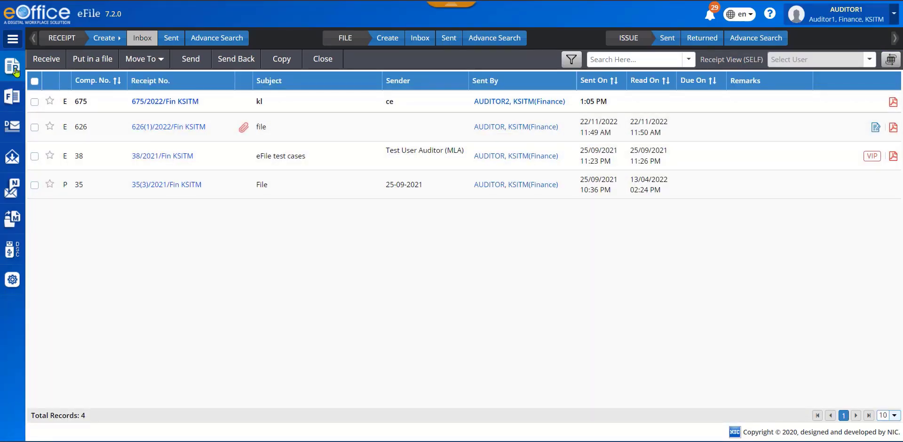
Open the With Me list of closed receipts
mouse_move(14, 70)
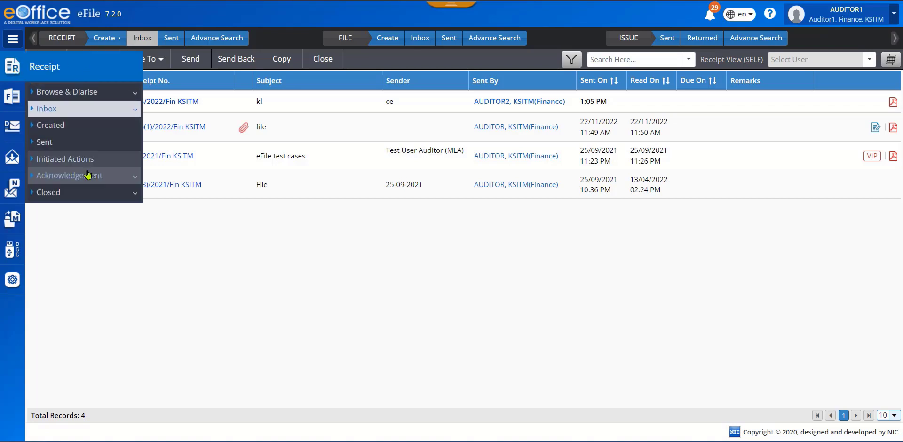
left_click(84, 194)
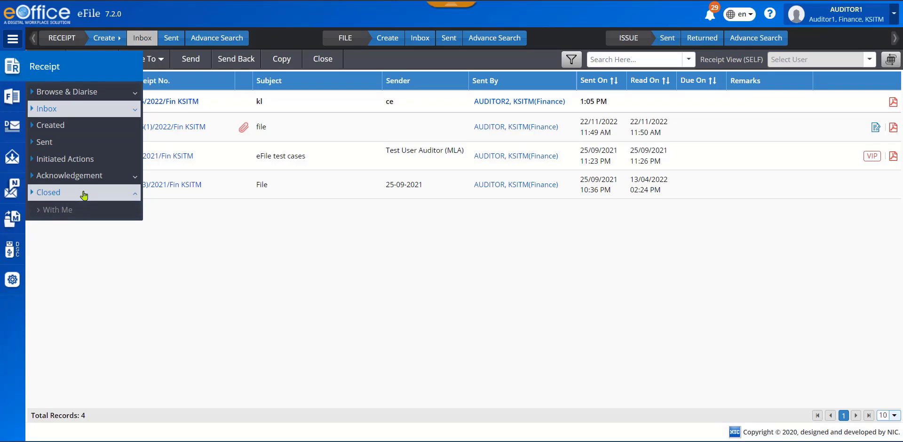
left_click(66, 212)
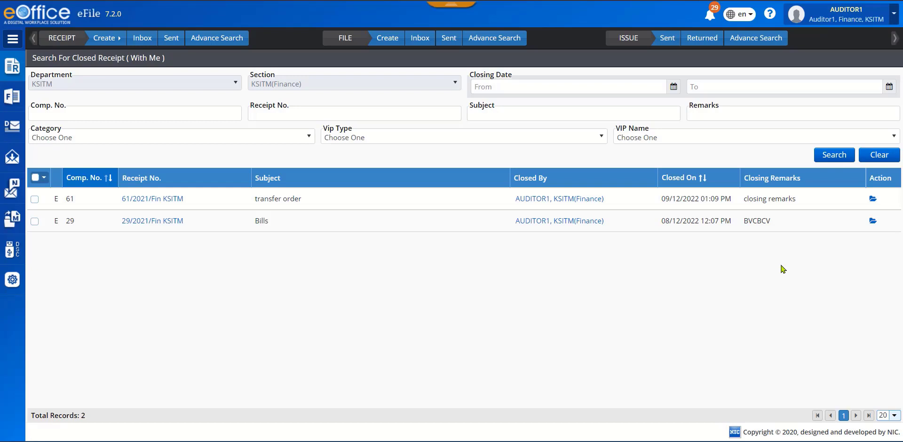
Reopen closed receipt 61/2021/Fin KSITM with the remarks "reopen remarks" and return to the receipt inbox
left_click(874, 200)
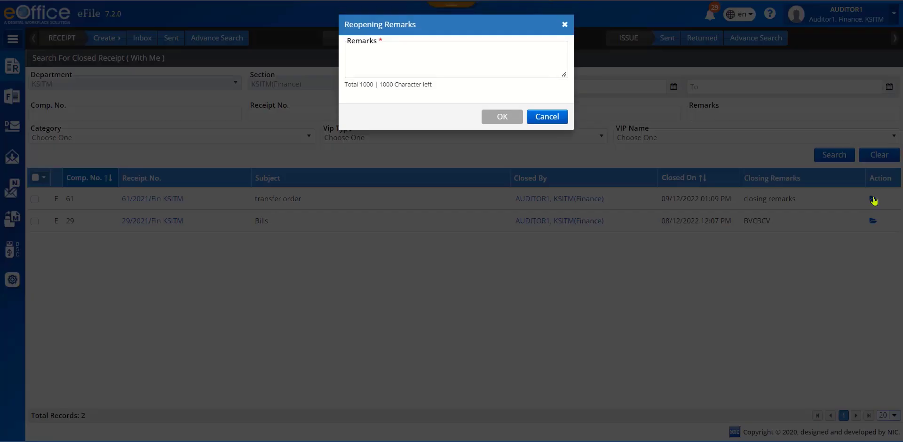
left_click(426, 61)
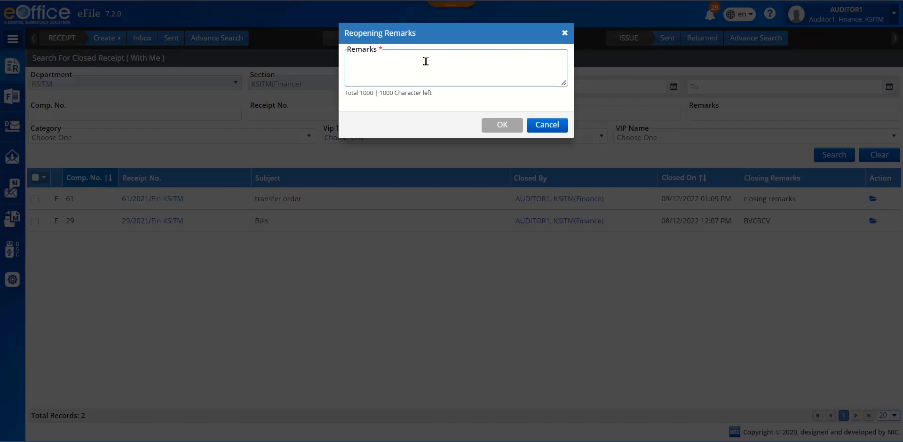
type("reopen remarks")
left_click(502, 125)
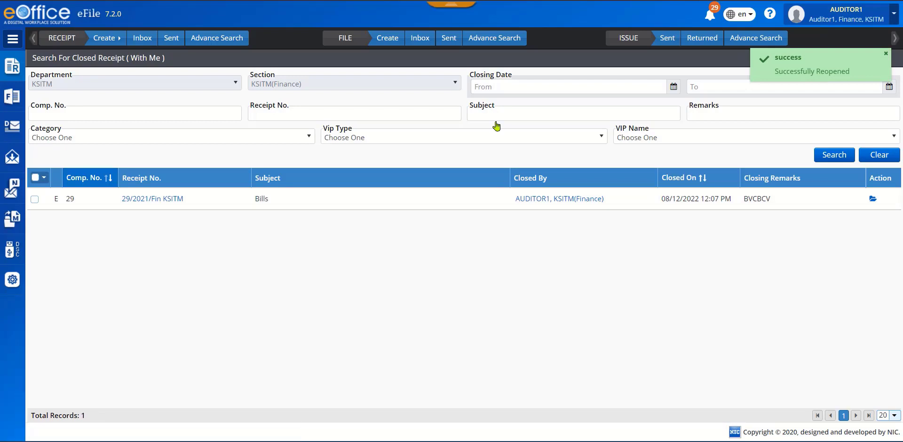
left_click(140, 38)
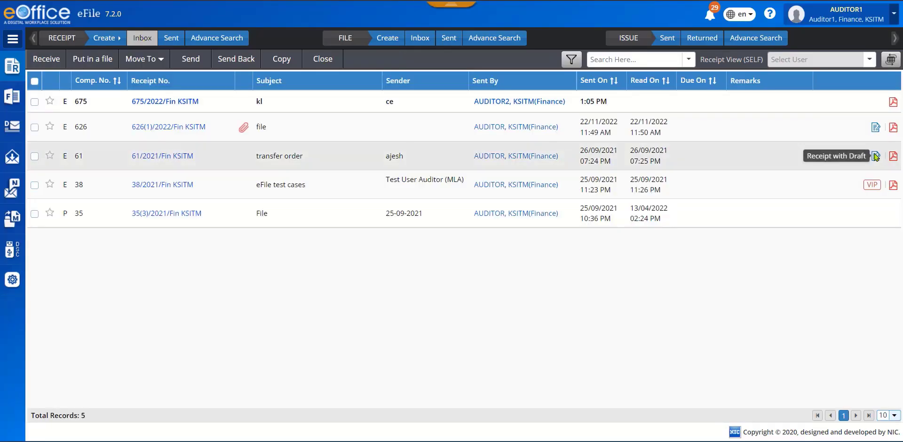